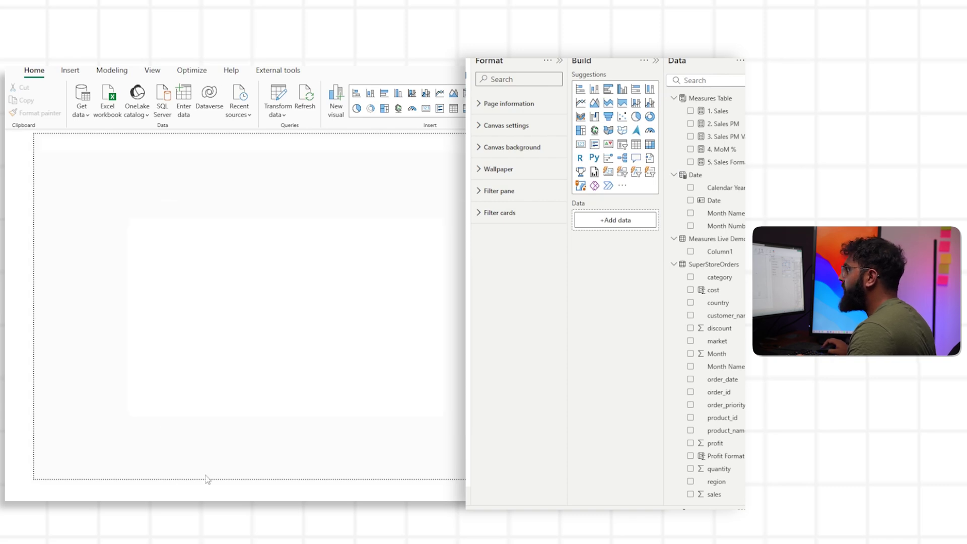
# Insert a line chart, place it inside the white card on the canvas, and use Month Name as its X-axis.
pyautogui.click(582, 104)
pyautogui.moveTo(33, 222); pyautogui.dragTo(199, 301)
pyautogui.moveTo(725, 213); pyautogui.dragTo(622, 220)
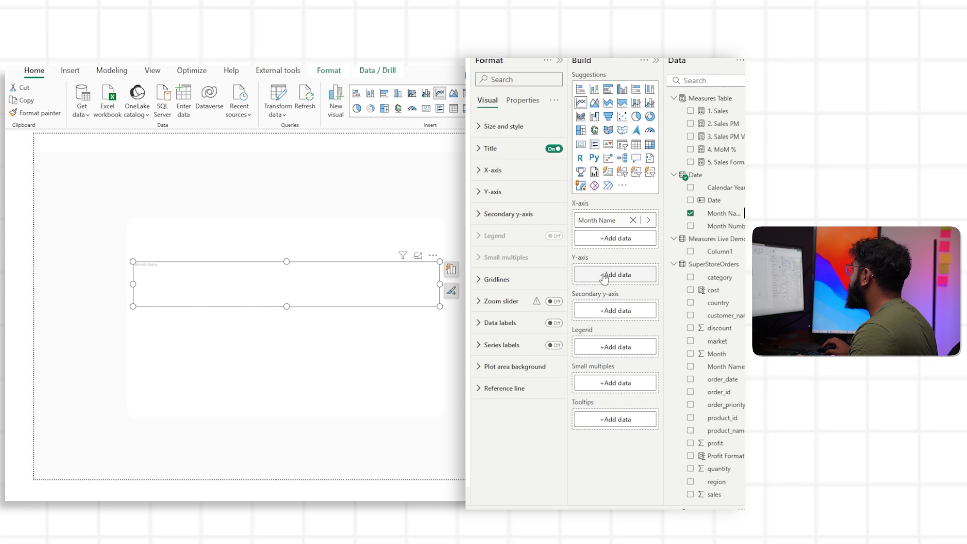
# Create the measure a. Sales = SUM(SuperStoreOrders[sales]) in the Measures Live Demo table.
pyautogui.click(712, 241)
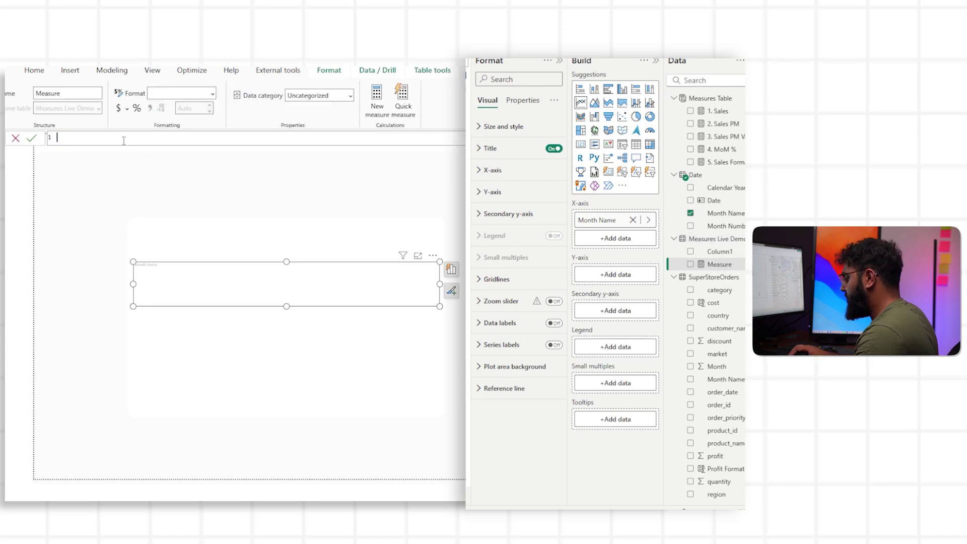
pyautogui.write('s = SUM(sal')
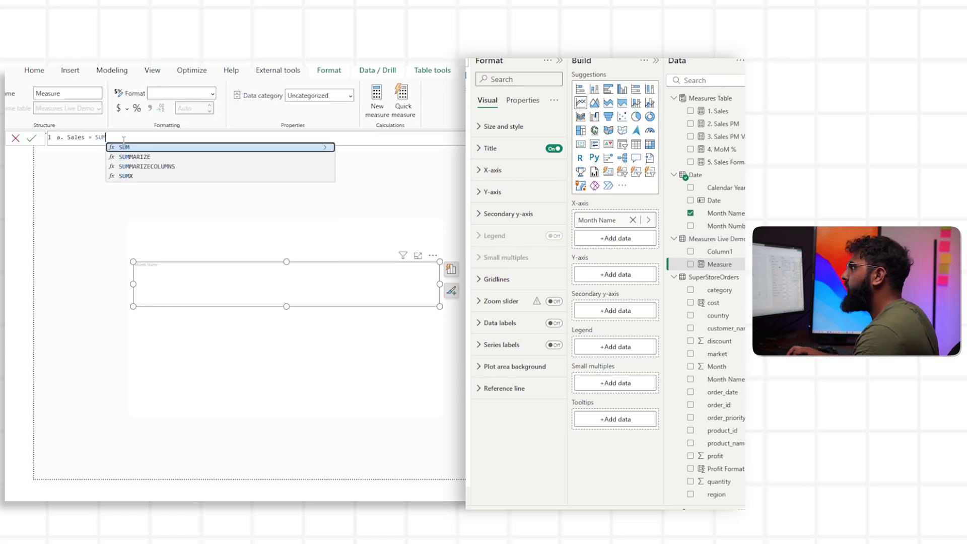
pyautogui.press('Tab')
pyautogui.write(')')
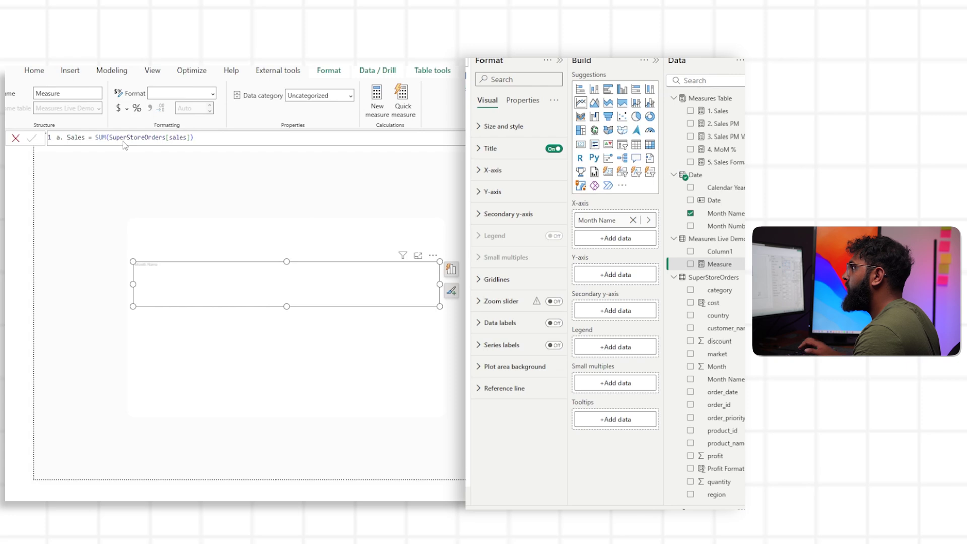
pyautogui.press('Return')
# Plot a. Sales on the chart's Y-axis and enlarge the chart vertically to fill the card.
pyautogui.moveTo(694, 252); pyautogui.dragTo(596, 275)
pyautogui.moveTo(288, 308); pyautogui.dragTo(281, 401)
pyautogui.moveTo(287, 261); pyautogui.dragTo(289, 246)
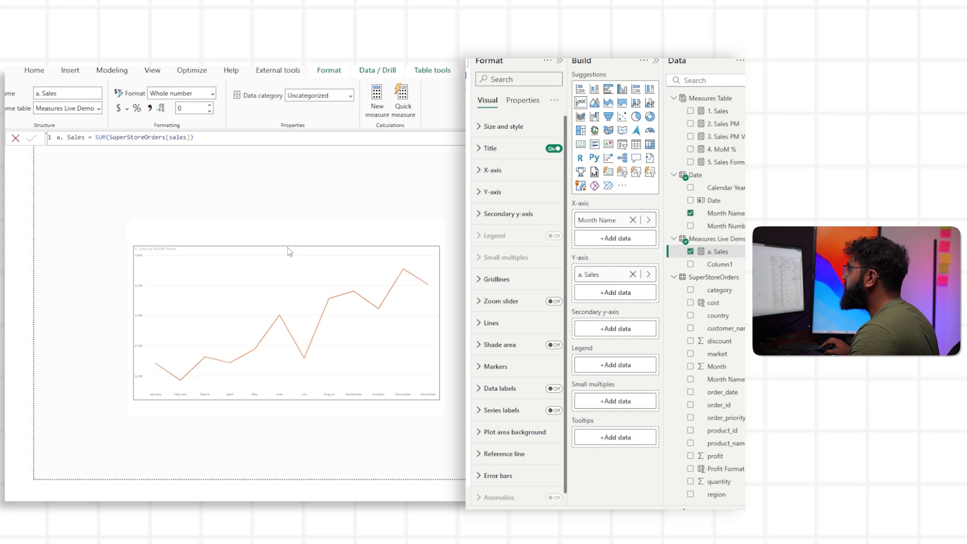
# Format the chart line as 4 px wide with Smooth interpolation, and turn on data labels.
pyautogui.click(491, 323)
pyautogui.scroll(-2, 501, 343)
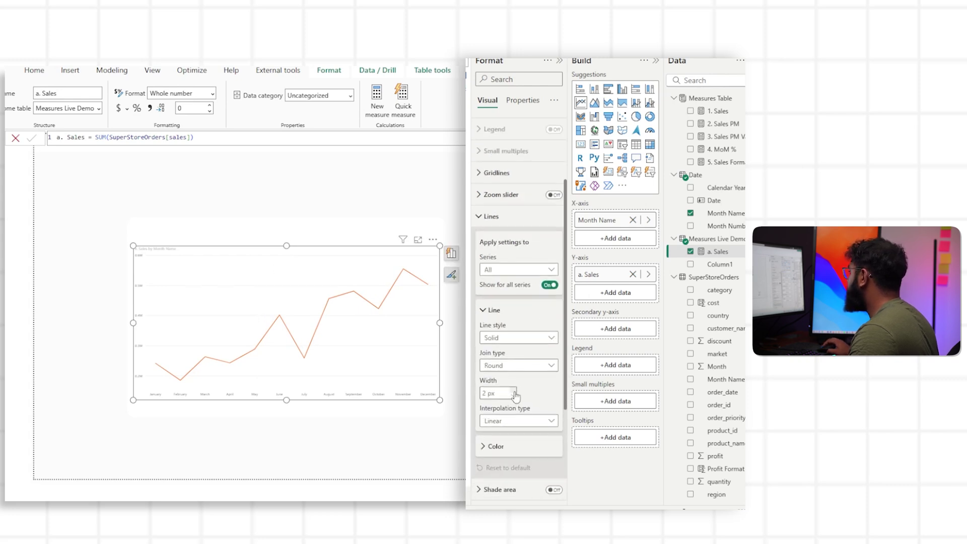
pyautogui.scroll(-2, 515, 395)
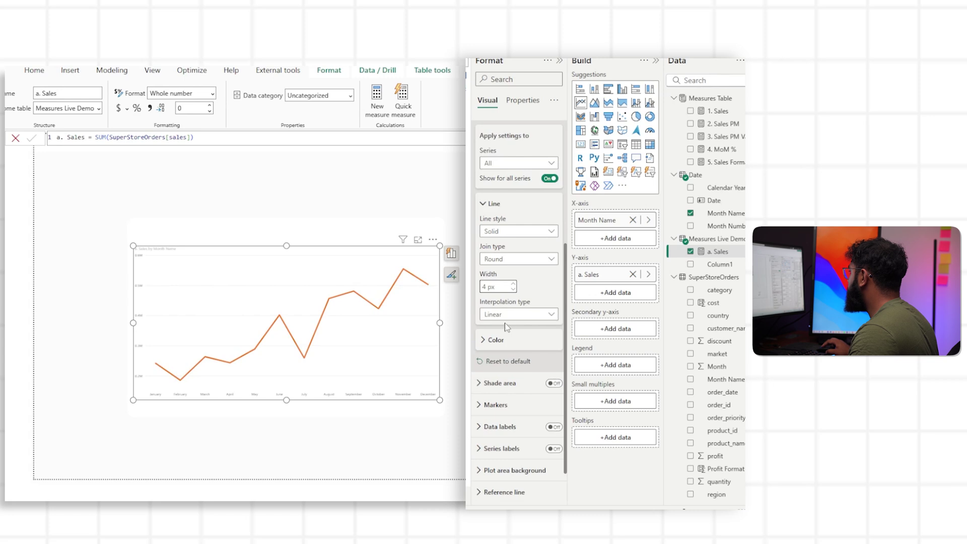
pyautogui.click(504, 316)
pyautogui.click(502, 345)
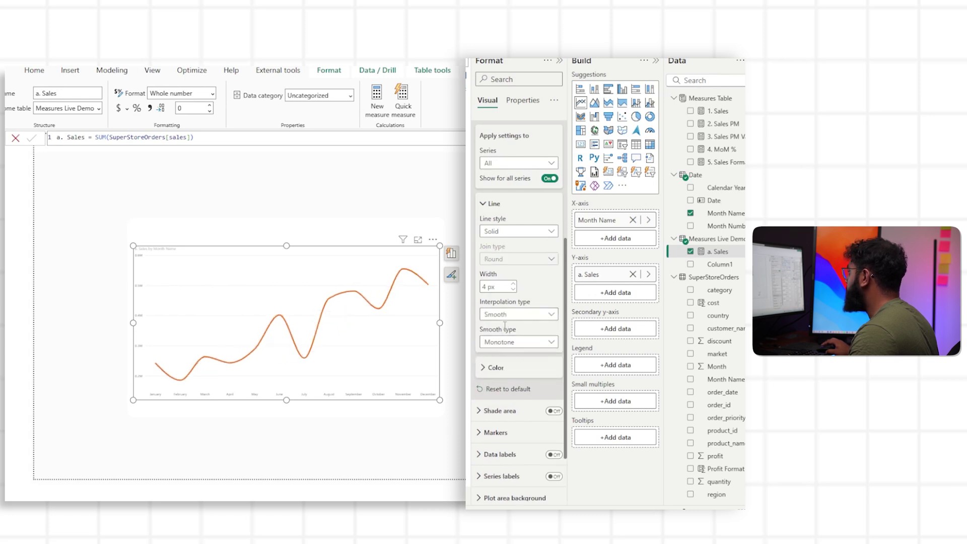
pyautogui.scroll(-2, 505, 326)
pyautogui.click(557, 383)
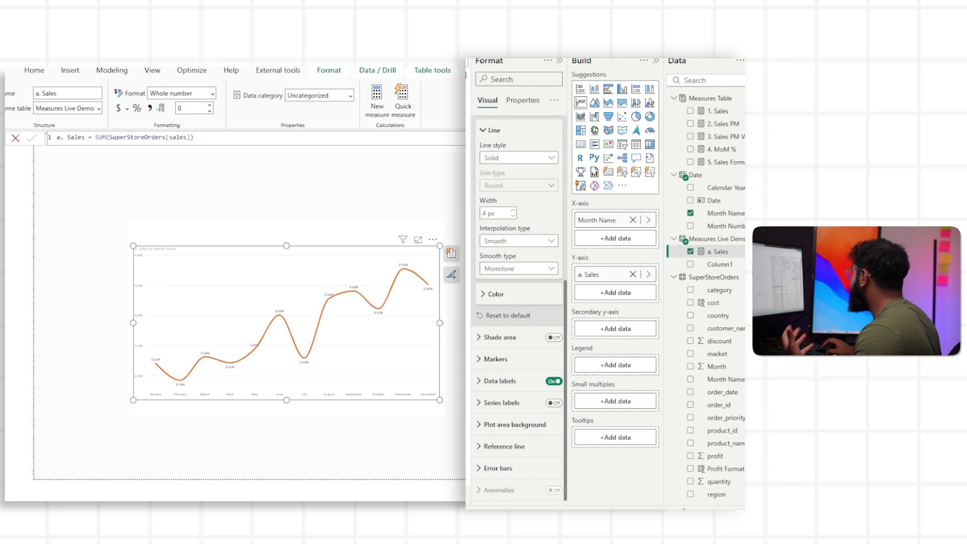
# Start a measure named b. PM Sales in Measures Live Demo with CALCULATE over [1. Sales].
pyautogui.click(715, 239)
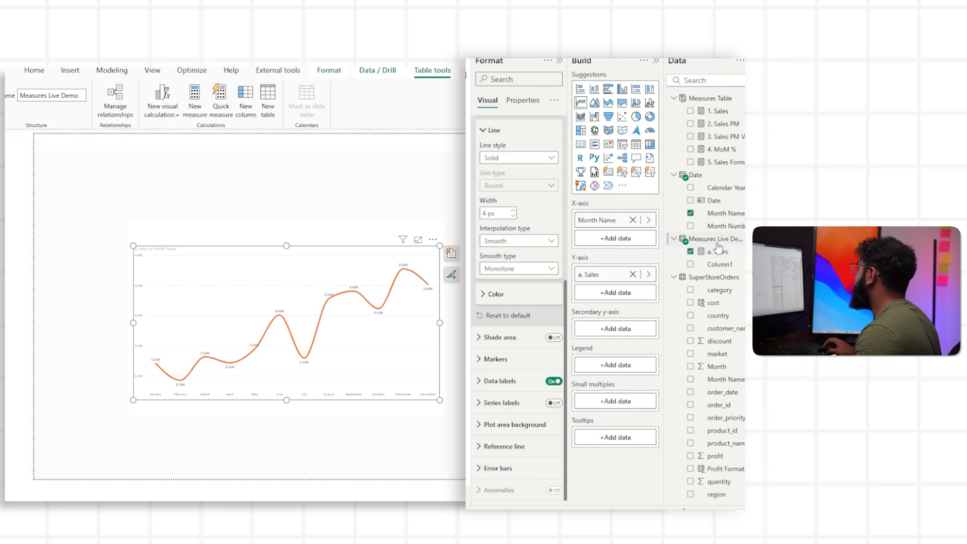
pyautogui.click(195, 111)
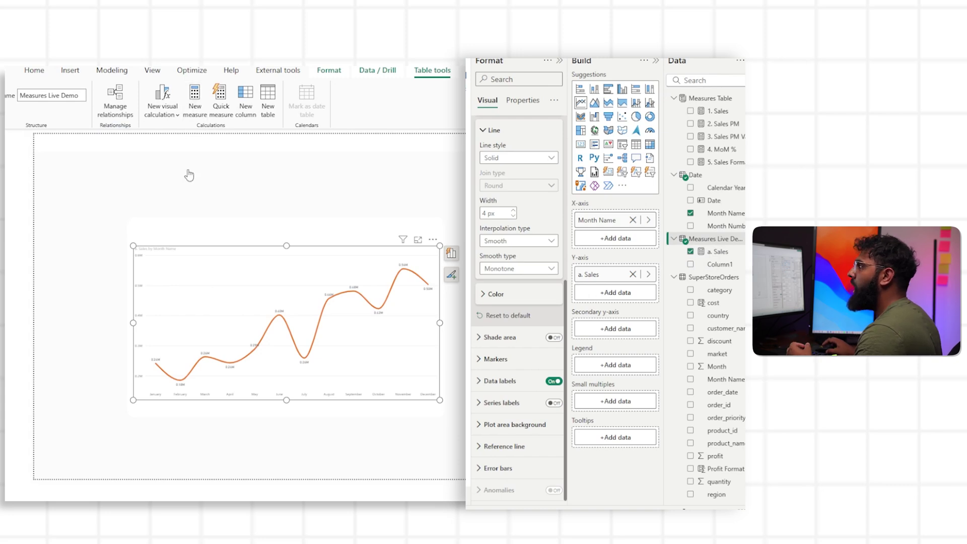
pyautogui.write('b. PM ')
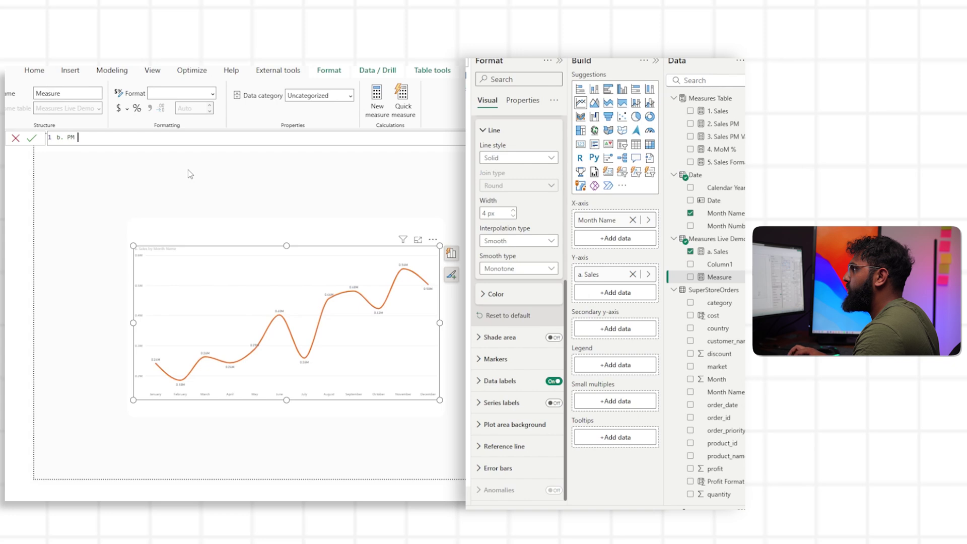
pyautogui.write('Sales =')
pyautogui.hotkey('shift', 'Return')
pyautogui.hotkey('shift', 'Return')
pyautogui.write('CALCULATE(')
pyautogui.hotkey('shift', 'Return')
pyautogui.write('[1. Sales],')
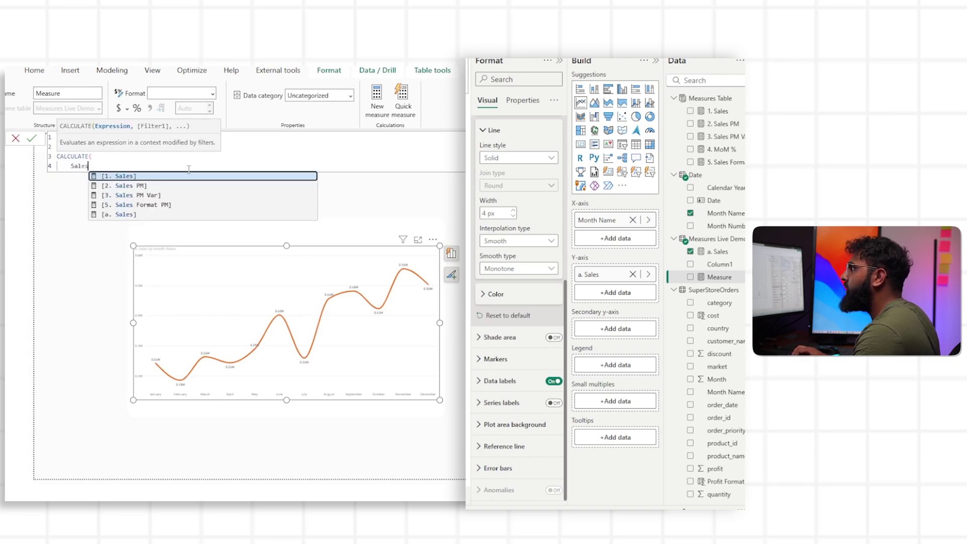
# Complete the b. PM Sales formula with the filter PREVIOUSMONTH('Date'[Date]) and commit the measure.
pyautogui.hotkey('shift', 'Return')
pyautogui.write('PRe')
pyautogui.press('Down')
pyautogui.press('Tab')
pyautogui.write('Date')
pyautogui.press('Down')
pyautogui.press('Down')
pyautogui.press('Tab')
pyautogui.write(')')
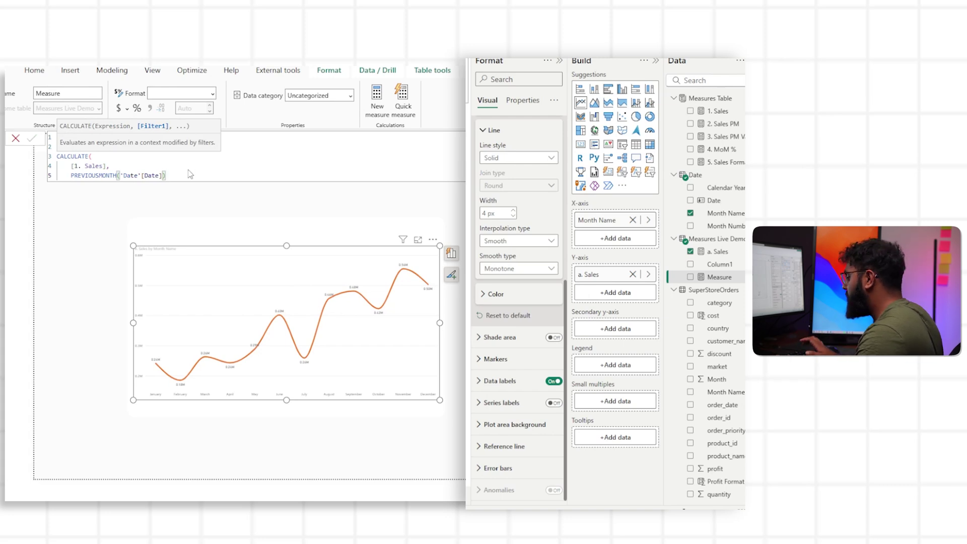
pyautogui.write(')')
pyautogui.press('Return')
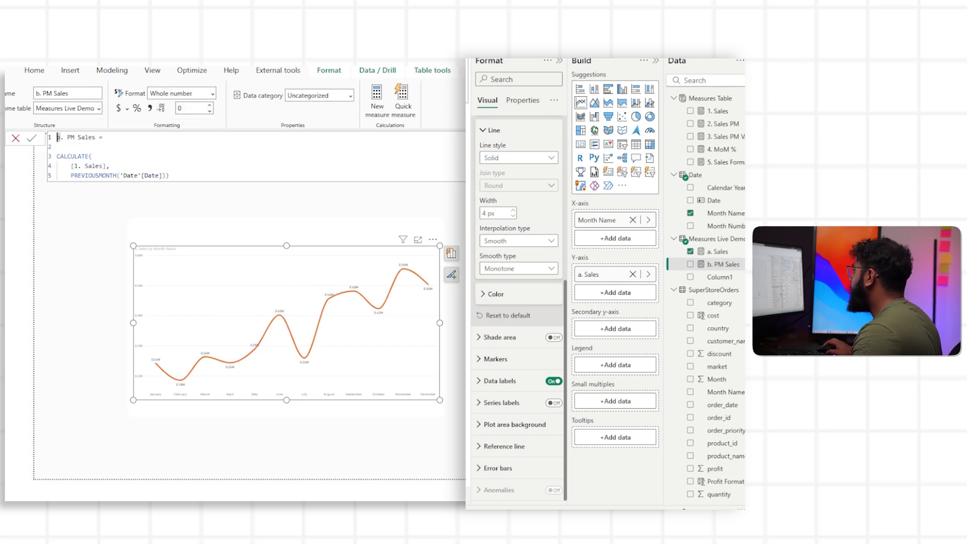
# Start a measure named c. Sales Dif in Measures Live Demo, with [1. Sales] as its first term.
pyautogui.click(721, 272)
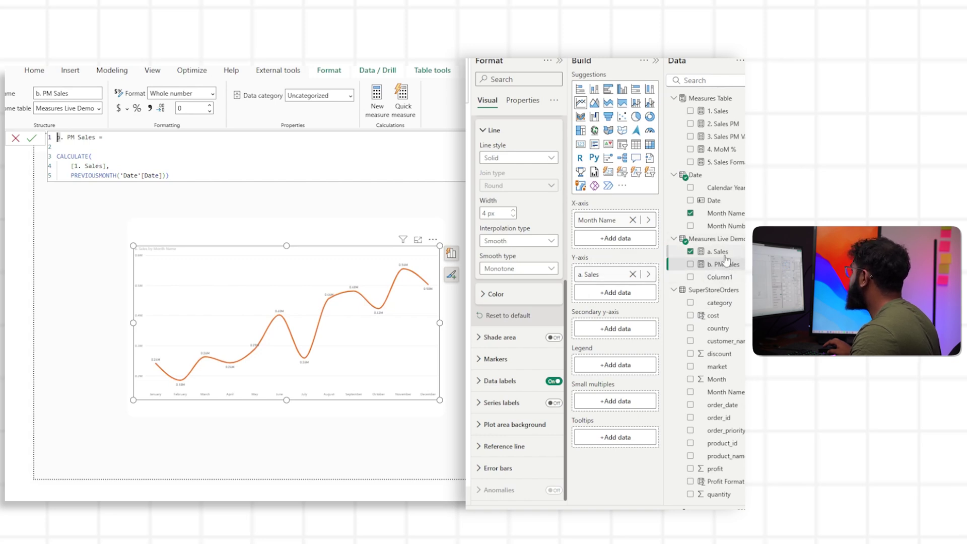
pyautogui.click(705, 239)
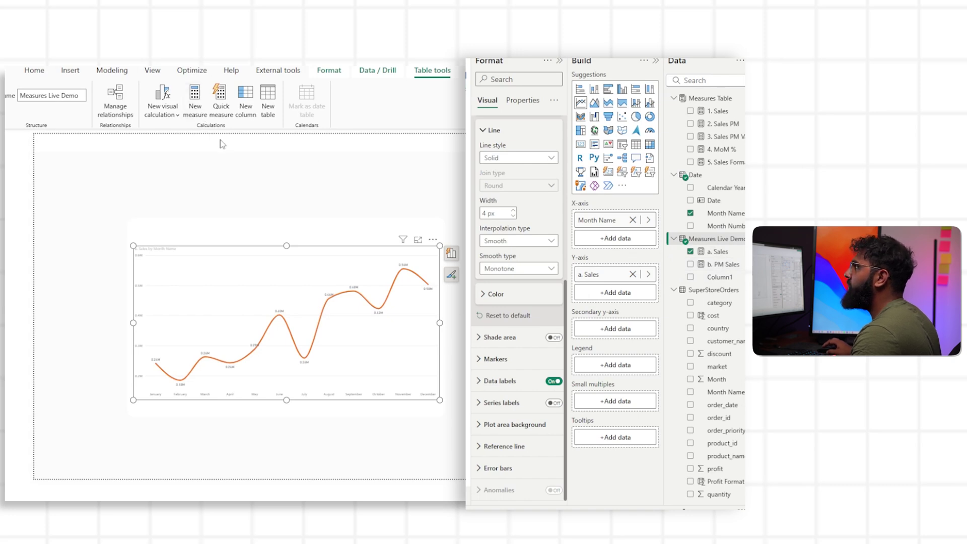
pyautogui.write('c. Sales Dif =')
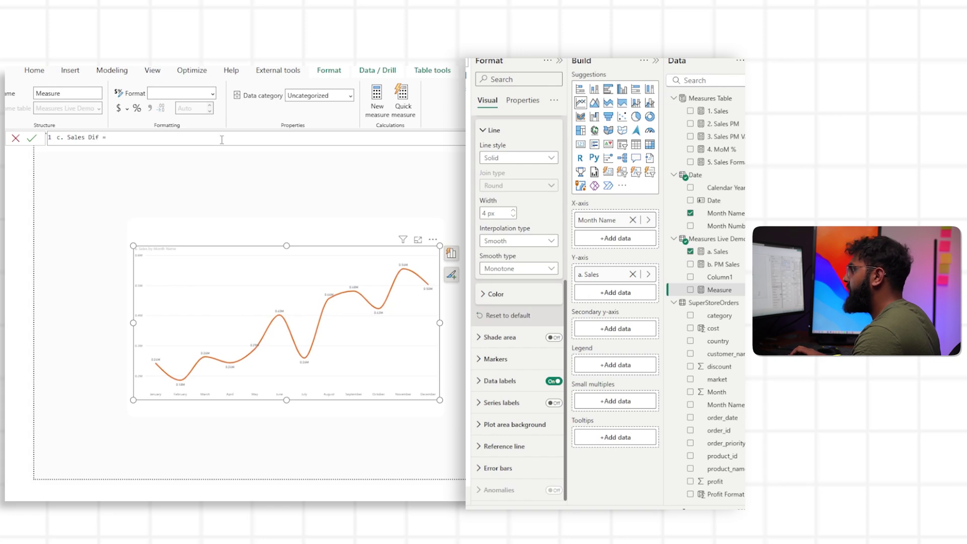
pyautogui.hotkey('shift', 'Return')
pyautogui.hotkey('shift', 'Return')
pyautogui.write('[1. Sales')
pyautogui.press('Tab')
pyautogui.write('-')
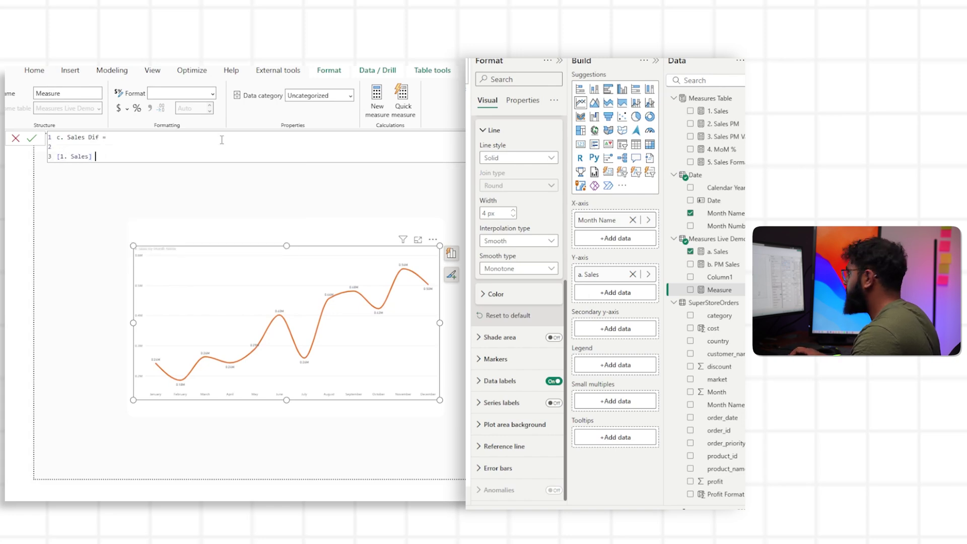
# Replace the [1. Sales] reference with the formula [a. Sales] - [b. PM Sales] and commit the measure.
pyautogui.press('BackSpace')
pyautogui.press('BackSpace')
pyautogui.press('BackSpace')
pyautogui.press('BackSpace')
pyautogui.press('BackSpace')
pyautogui.press('BackSpace')
pyautogui.press('BackSpace')
pyautogui.press('BackSpace')
pyautogui.press('BackSpace')
pyautogui.press('BackSpace')
pyautogui.write('a')
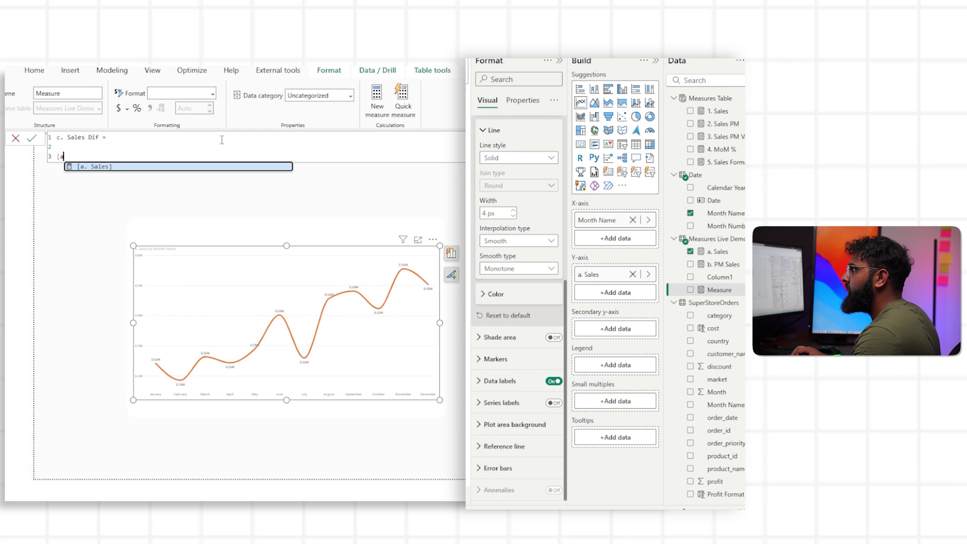
pyautogui.press('Tab')
pyautogui.write('- b.')
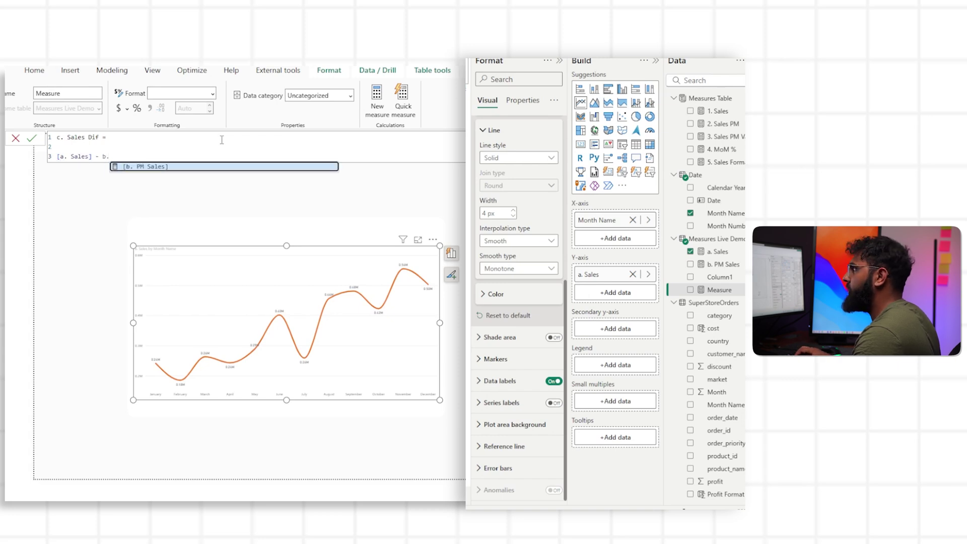
pyautogui.press('Tab')
pyautogui.press('Return')
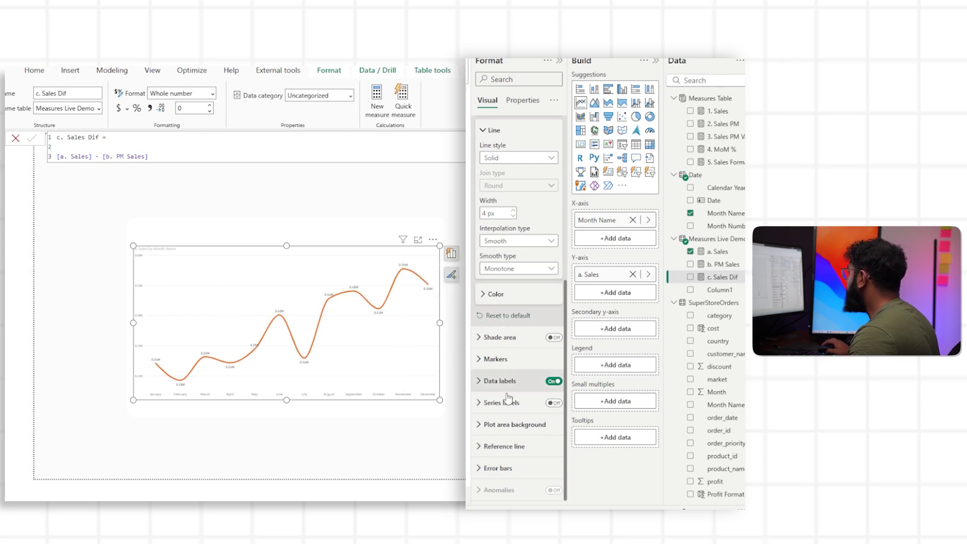
# Turn on the Detail part of the chart's data labels and expand its settings.
pyautogui.click(492, 383)
pyautogui.scroll(-8, 504, 338)
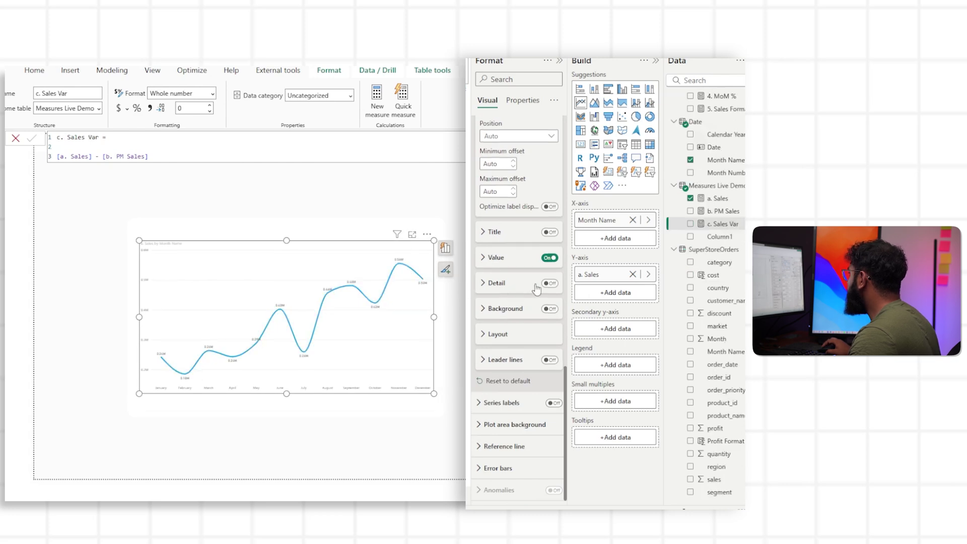
pyautogui.click(549, 283)
pyautogui.click(509, 292)
pyautogui.scroll(-1, 504, 272)
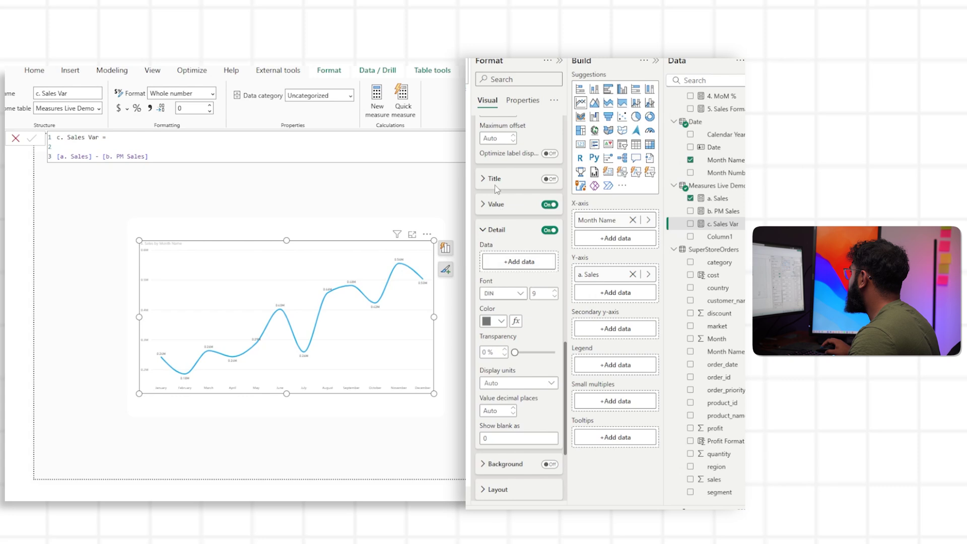
# Turn on titles for the data labels and look over their content options.
pyautogui.click(531, 188)
pyautogui.click(549, 179)
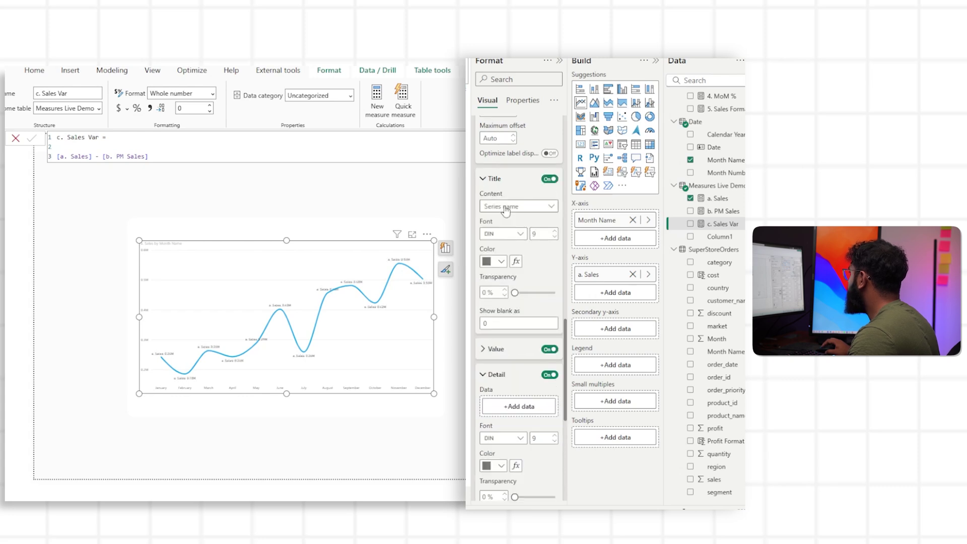
pyautogui.click(507, 211)
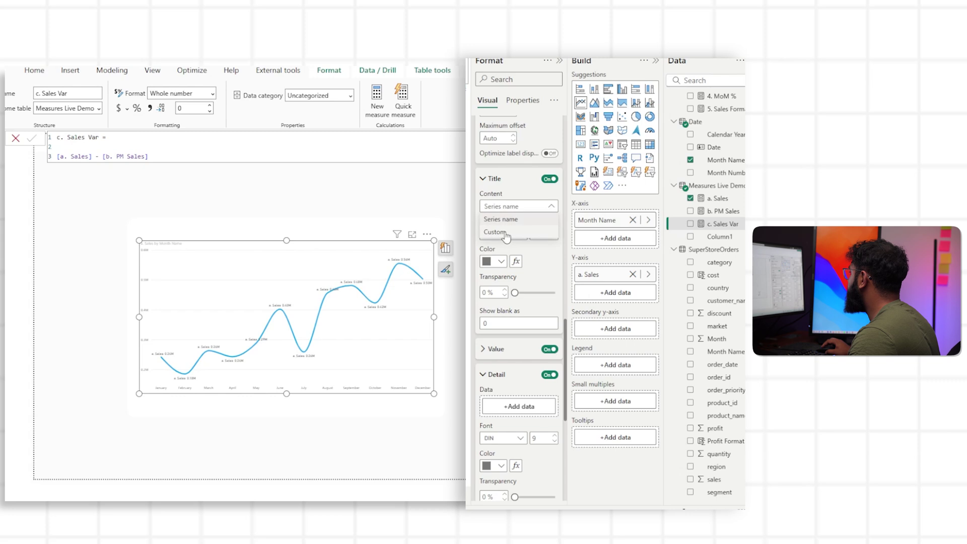
pyautogui.click(493, 179)
pyautogui.click(493, 180)
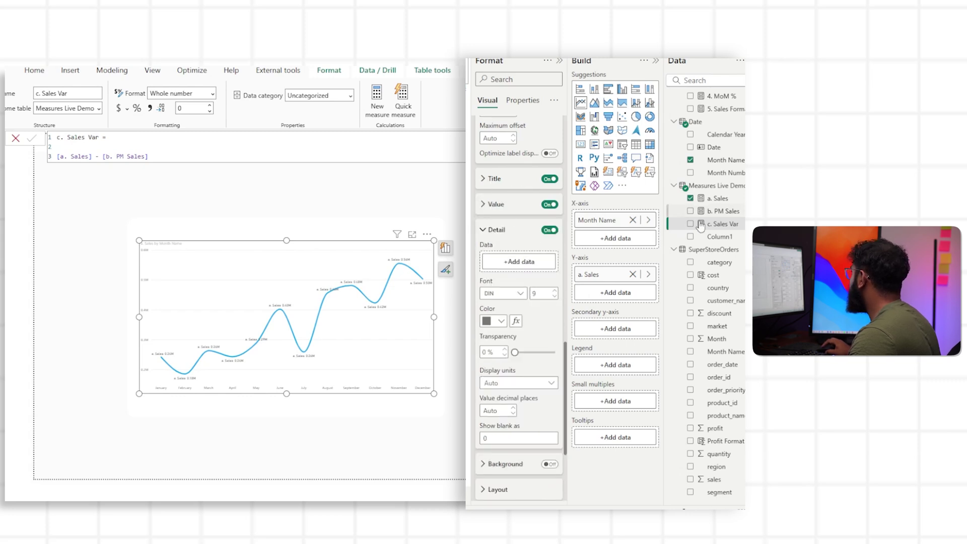
# Use c. Sales Var as the data label detail and set its display units to None.
pyautogui.moveTo(701, 226); pyautogui.dragTo(514, 268)
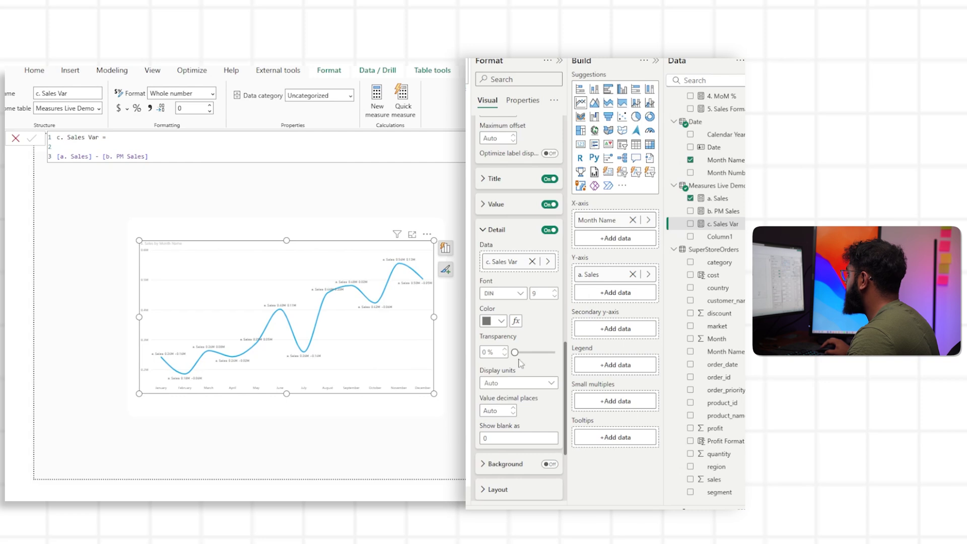
pyautogui.click(510, 383)
pyautogui.click(510, 410)
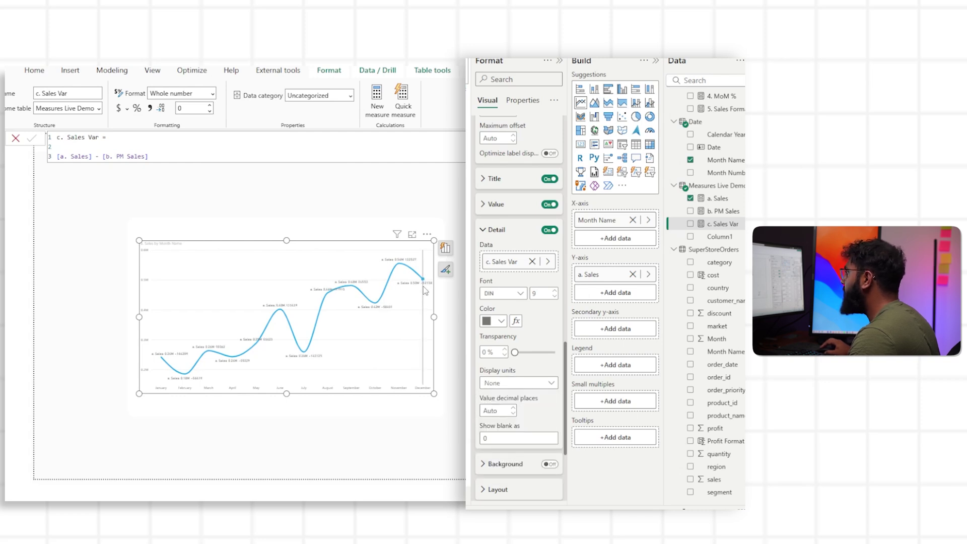
# Set the display units of the data labels' a. Sales value to None.
pyautogui.scroll(2, 507, 276)
pyautogui.click(495, 257)
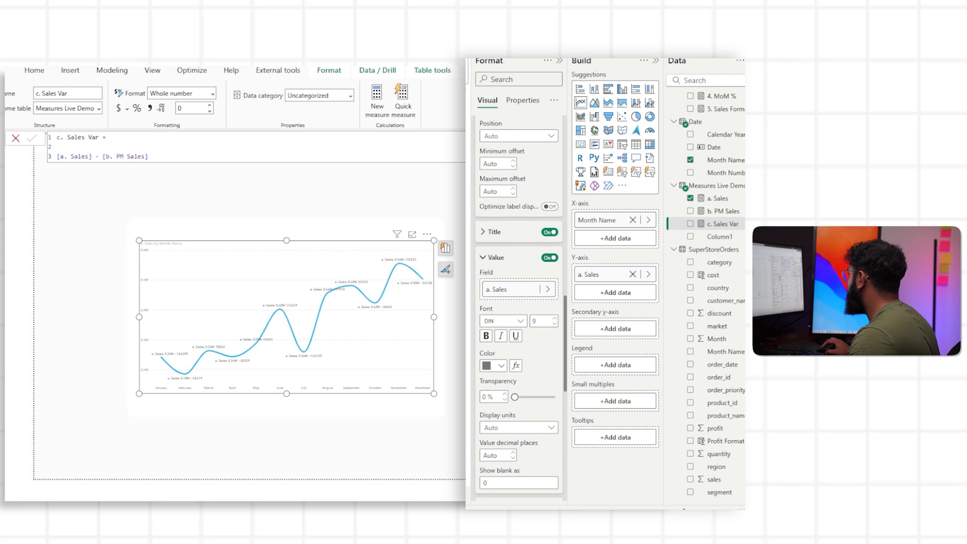
pyautogui.click(531, 429)
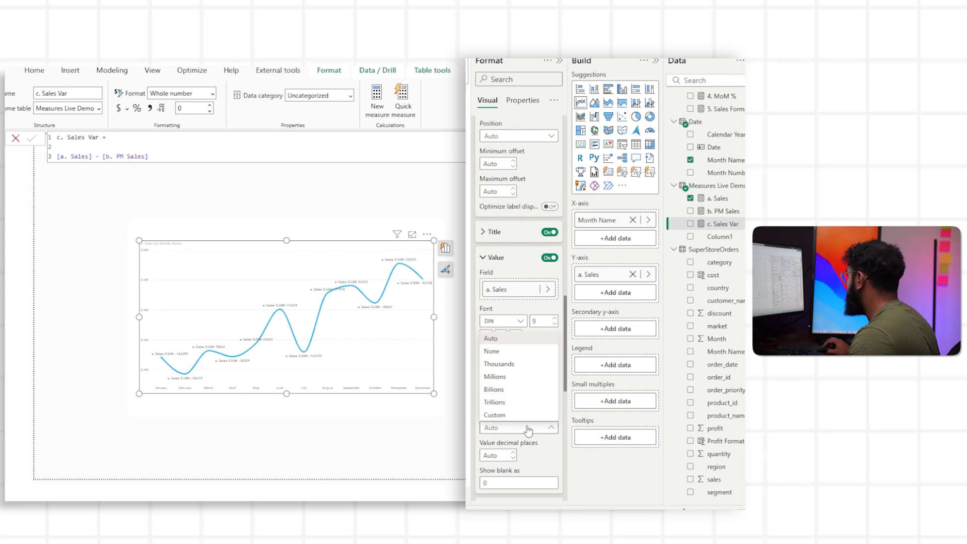
pyautogui.click(500, 360)
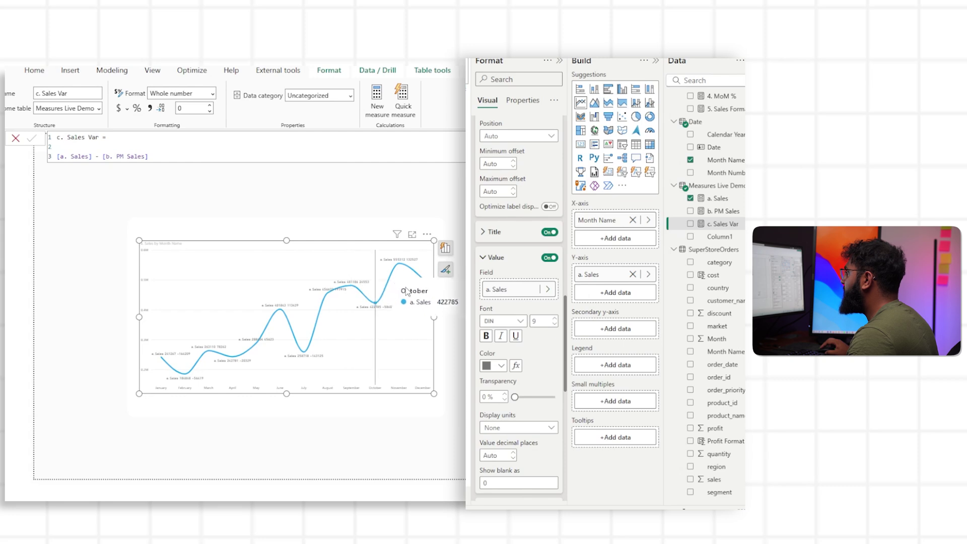
pyautogui.click(483, 258)
# Change the data label layout to Multi-line.
pyautogui.scroll(-5, 509, 367)
pyautogui.click(497, 334)
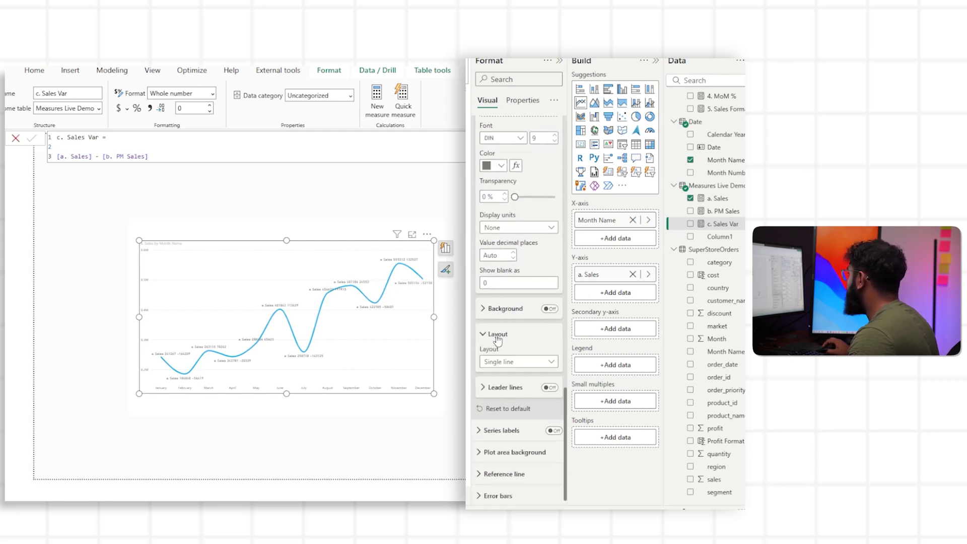
pyautogui.scroll(-1, 500, 322)
pyautogui.click(514, 335)
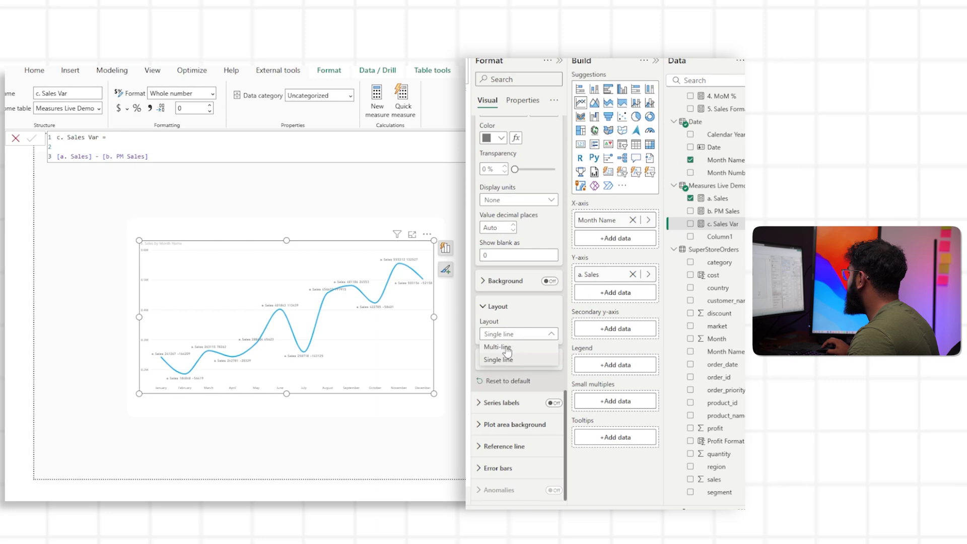
pyautogui.click(508, 347)
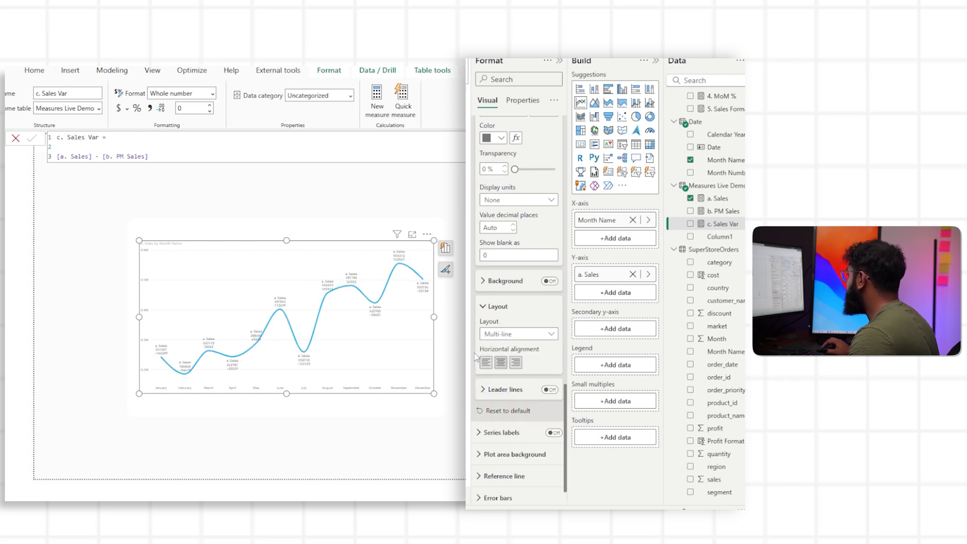
# Set the font size of the data labels' value to 11 and view the b. PM Sales measure's formula.
pyautogui.scroll(5, 524, 262)
pyautogui.scroll(2, 527, 250)
pyautogui.click(496, 233)
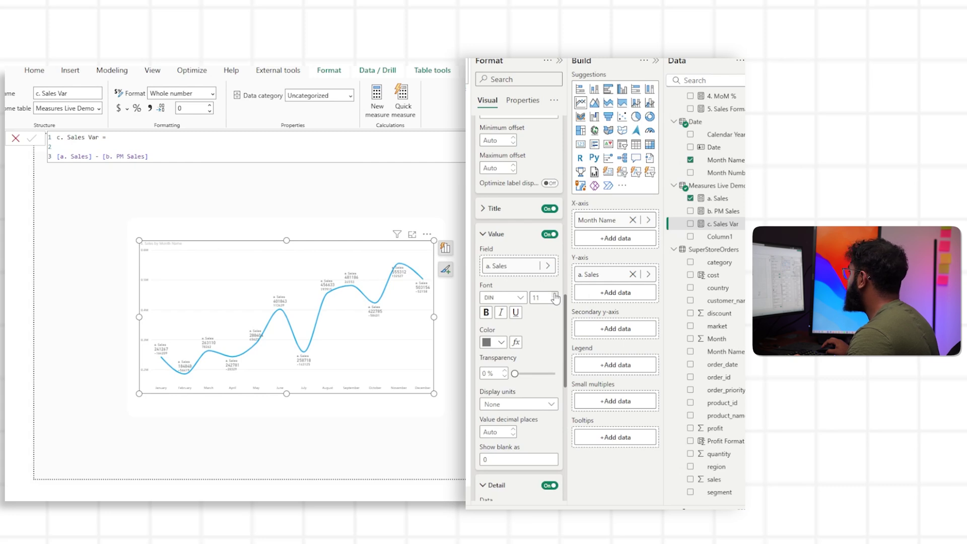
pyautogui.click(723, 211)
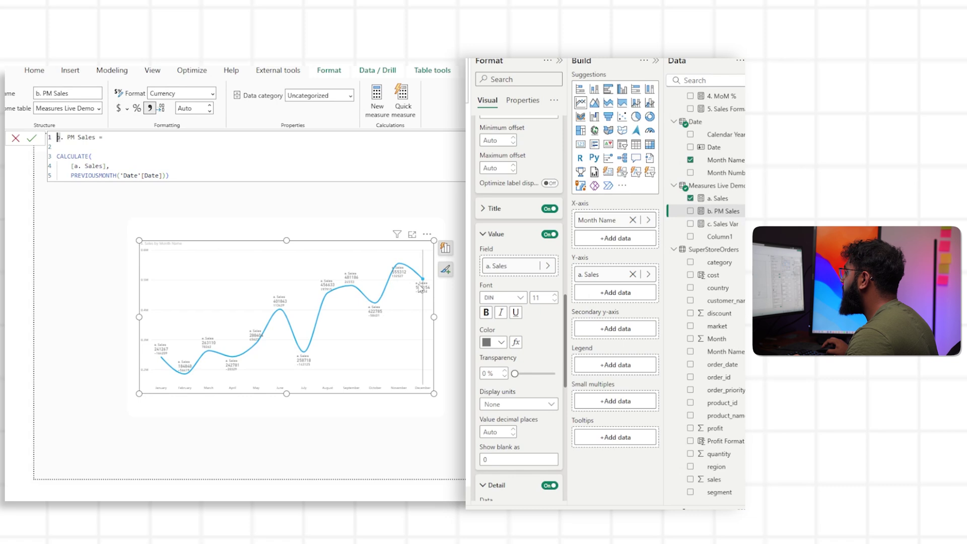
# Turn on the background behind the line chart's data labels.
pyautogui.scroll(-4, 515, 314)
pyautogui.scroll(-6, 515, 310)
pyautogui.click(549, 251)
pyautogui.scroll(2, 495, 255)
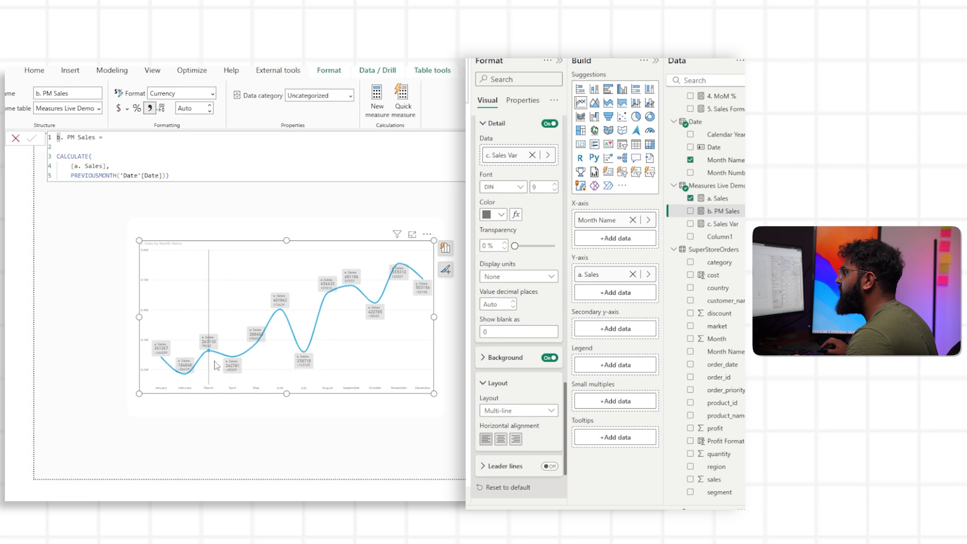
pyautogui.scroll(-3, 524, 356)
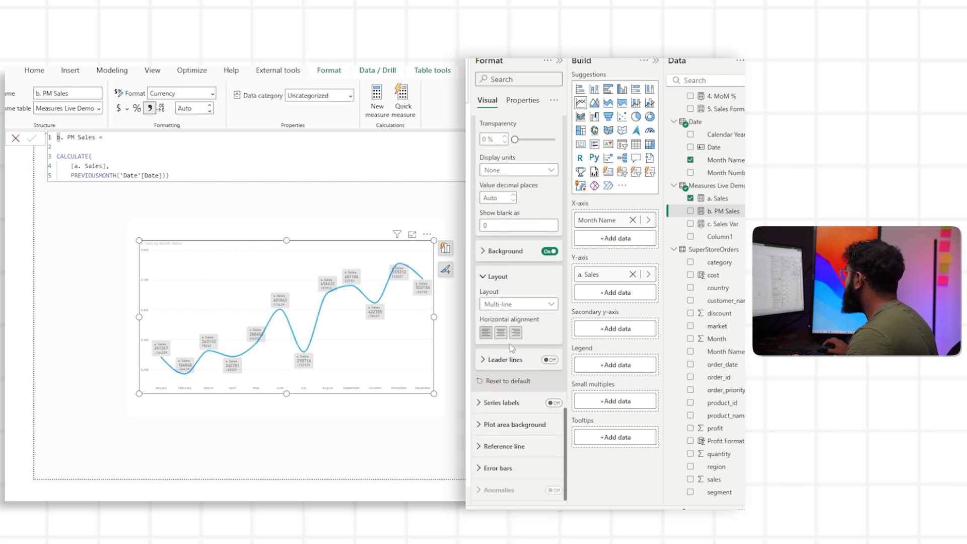
# Collapse the expanded data label sections and set the label position to Above.
pyautogui.scroll(8, 512, 345)
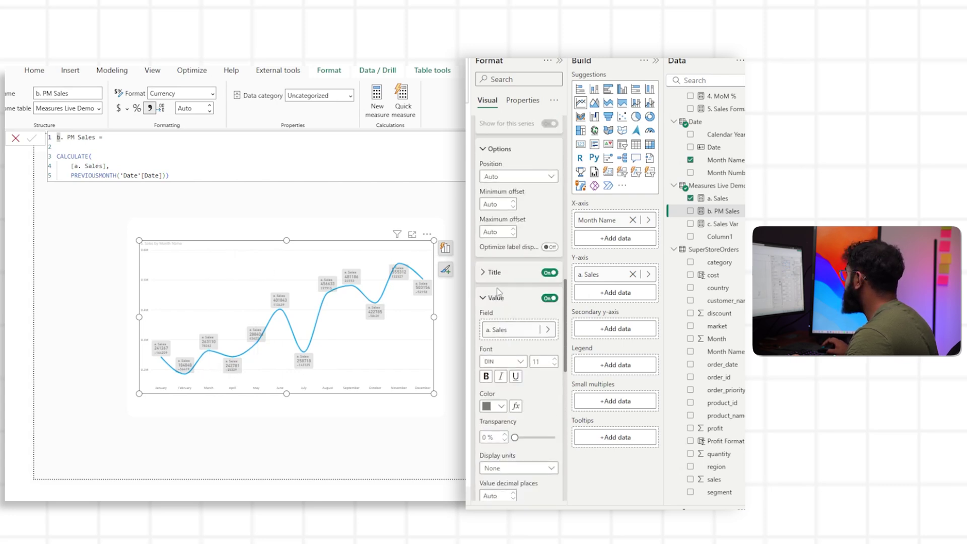
pyautogui.click(482, 298)
pyautogui.scroll(-1, 491, 322)
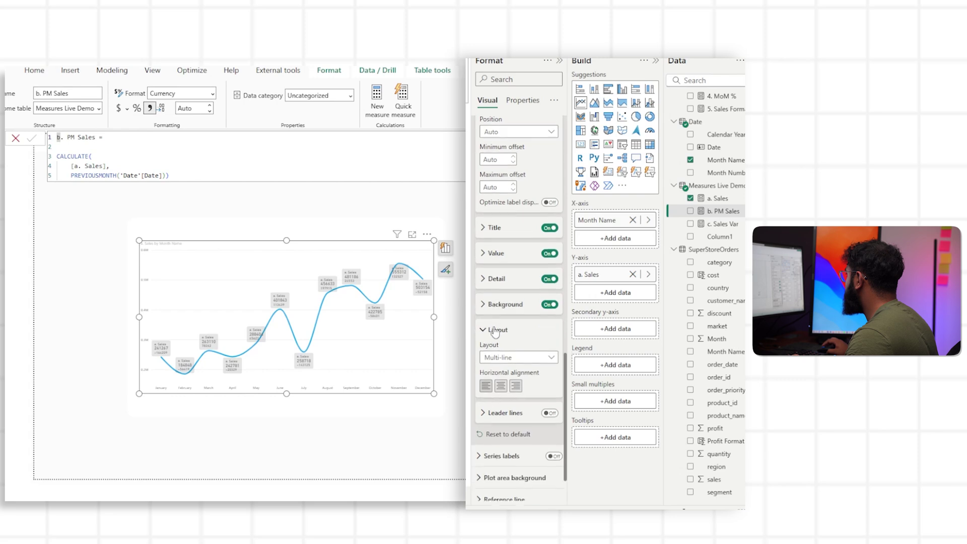
pyautogui.scroll(5, 486, 323)
pyautogui.scroll(-3, 503, 347)
pyautogui.scroll(2, 504, 337)
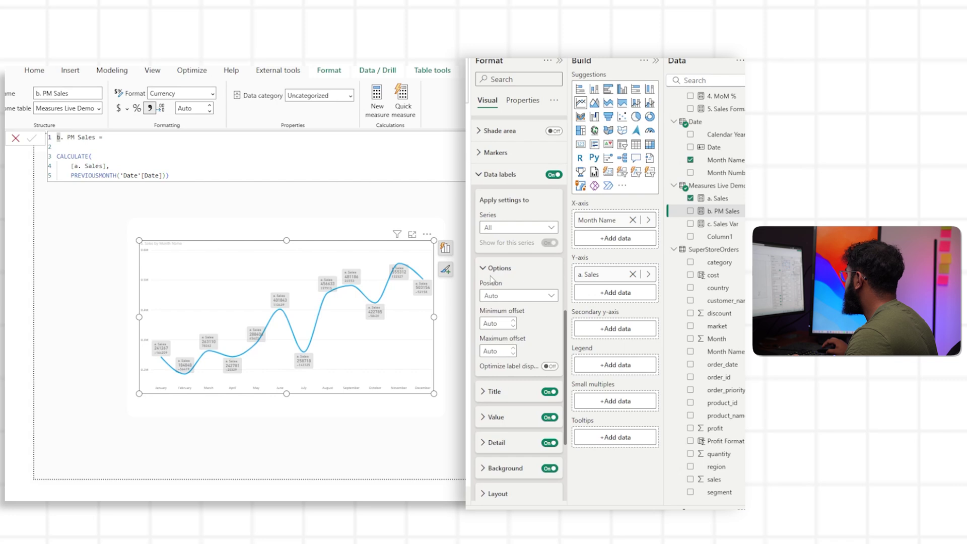
pyautogui.click(509, 296)
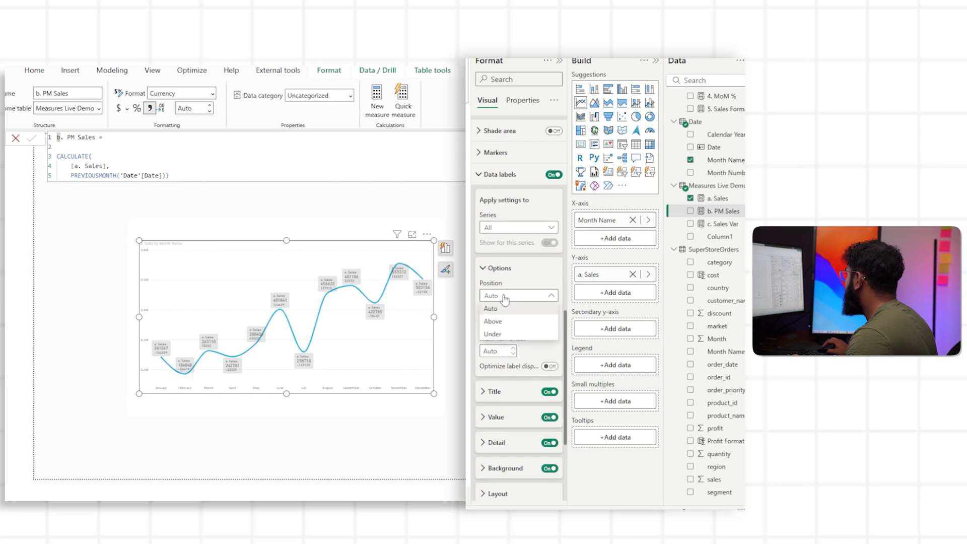
pyautogui.click(503, 325)
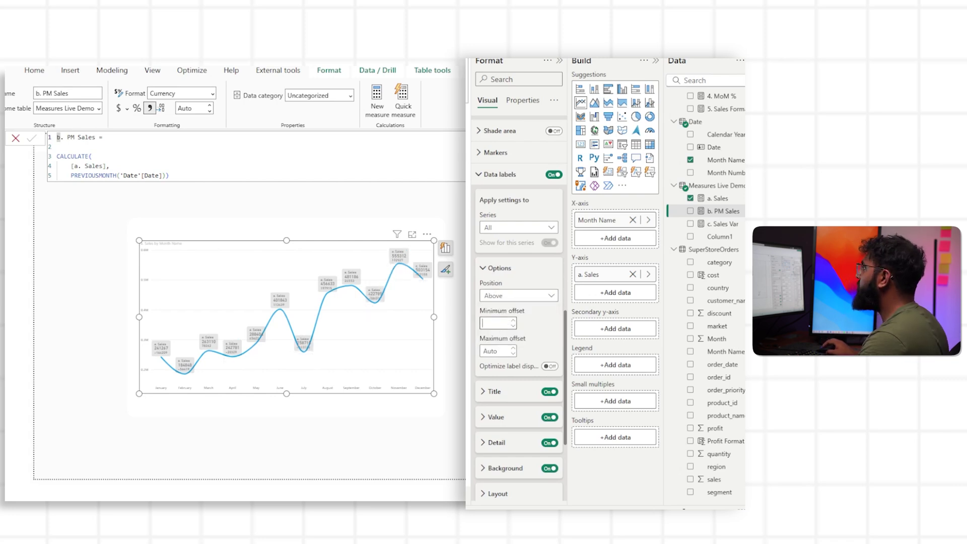
# Set the minimum offset of the data labels to 50, after trying 10.
pyautogui.write('10')
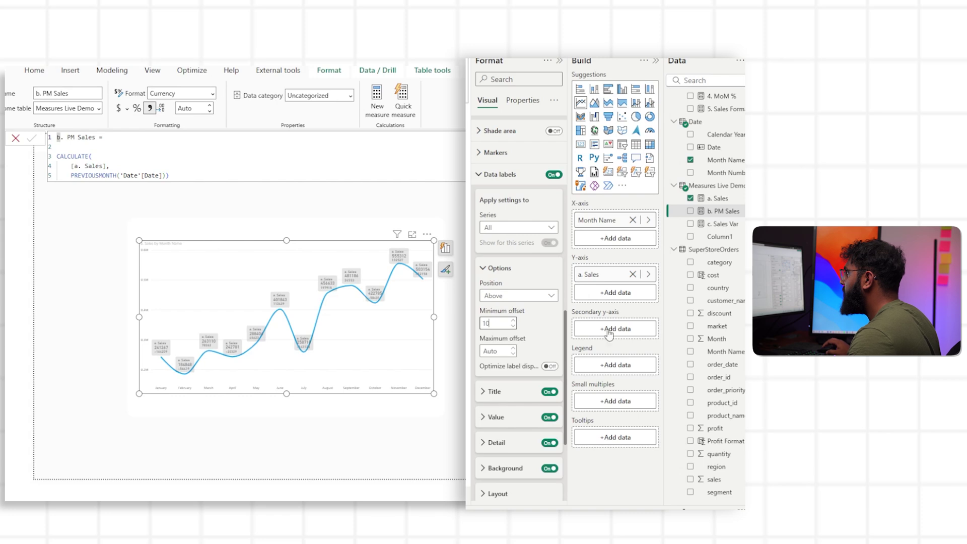
pyautogui.press('BackSpace')
pyautogui.press('BackSpace')
pyautogui.write('50')
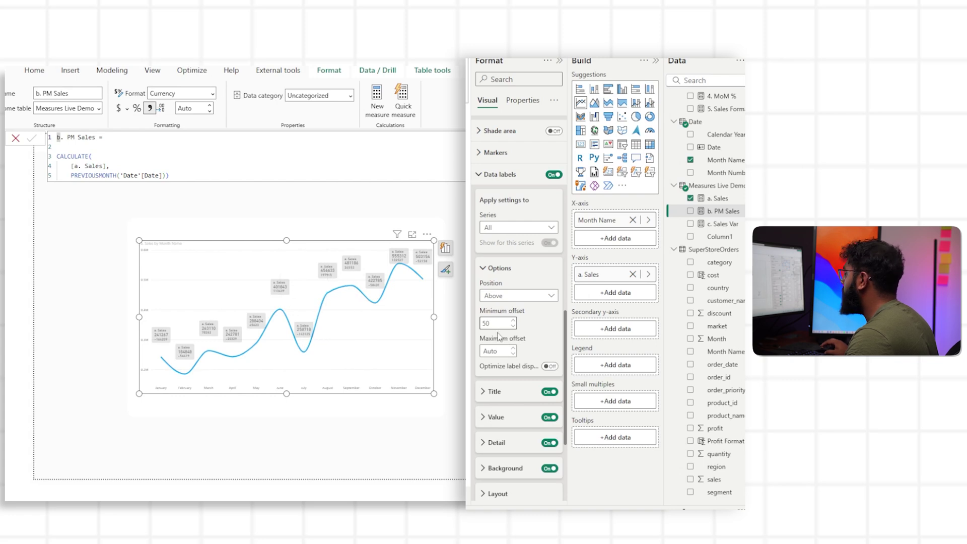
pyautogui.click(484, 269)
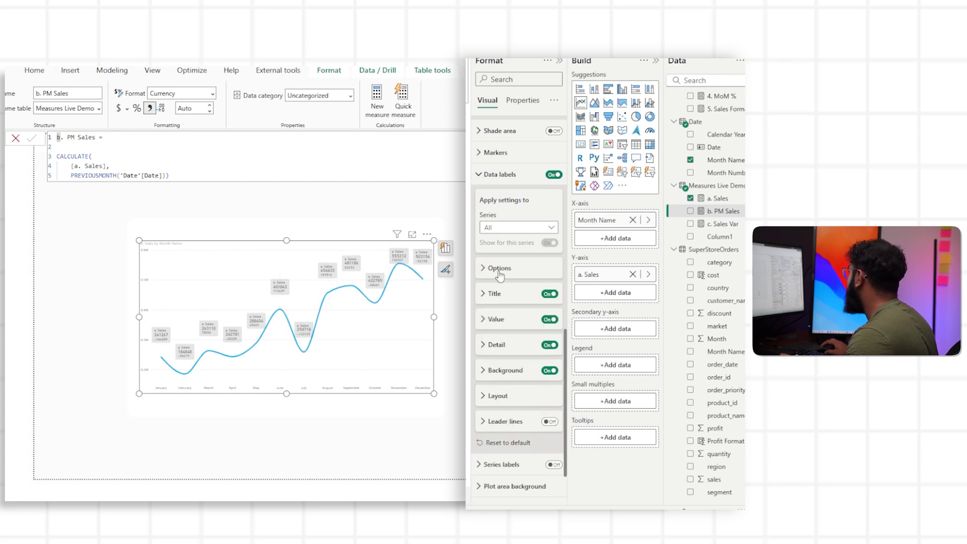
# Turn on leader lines for the data labels and set their line style to Dashed.
pyautogui.scroll(-1, 531, 376)
pyautogui.click(551, 369)
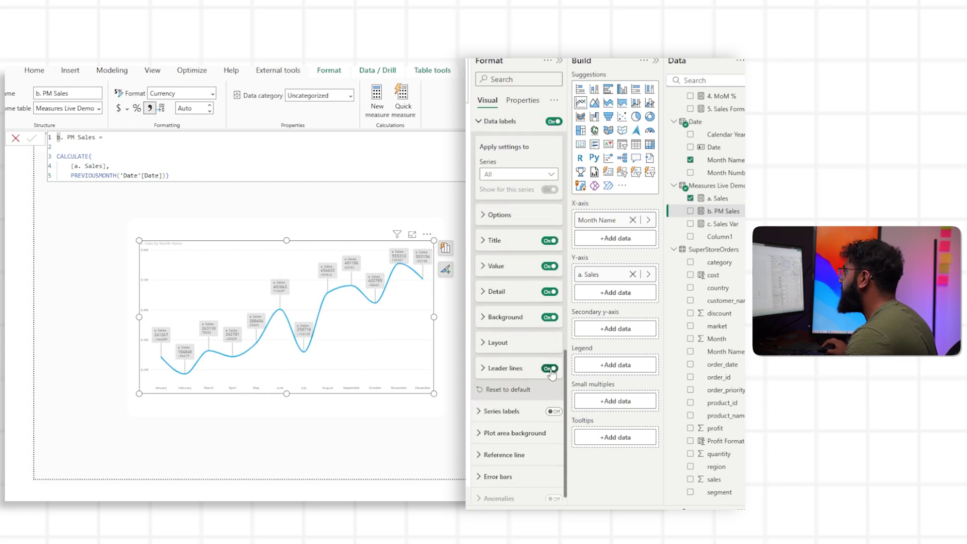
pyautogui.click(510, 373)
pyautogui.scroll(-2, 511, 372)
pyautogui.click(501, 352)
pyautogui.click(504, 379)
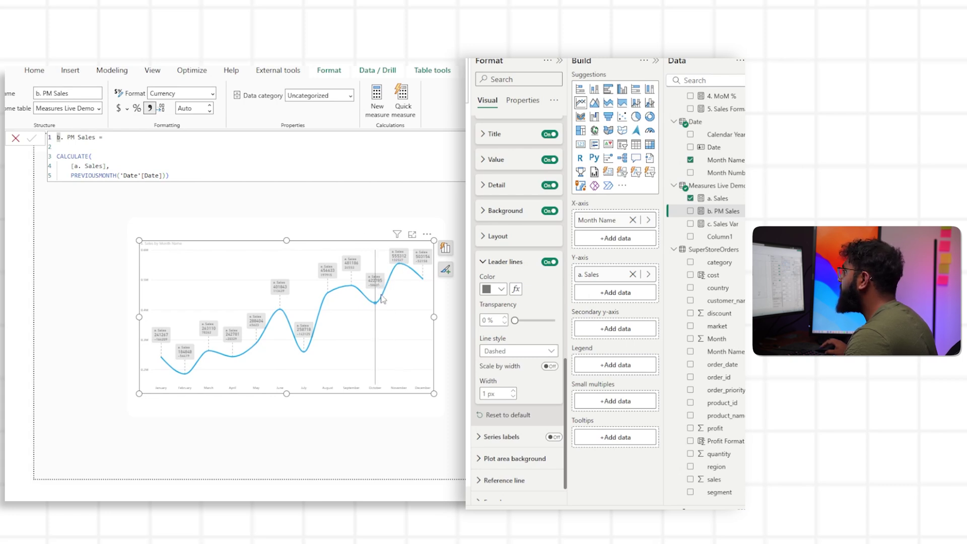
pyautogui.press('Delete')
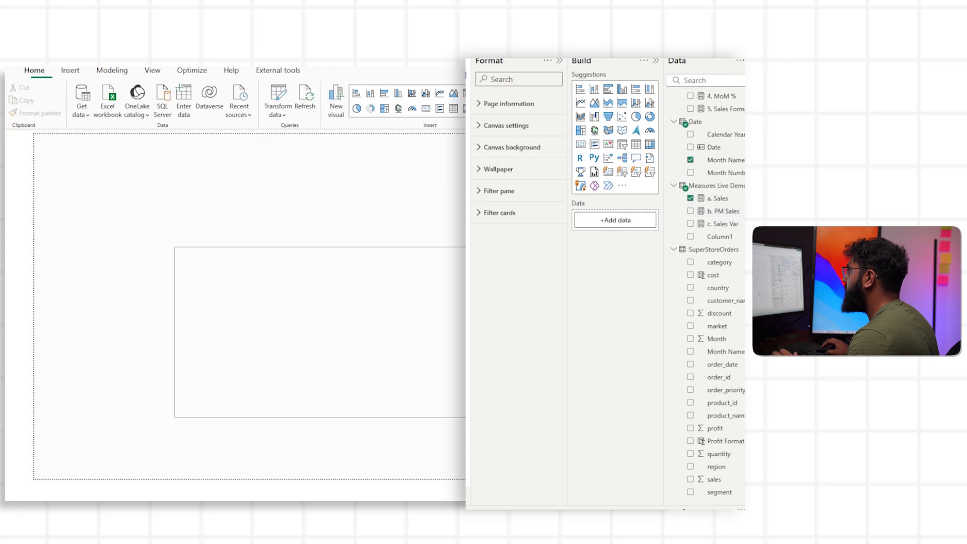
pyautogui.hotkey('ctrl', 'z')
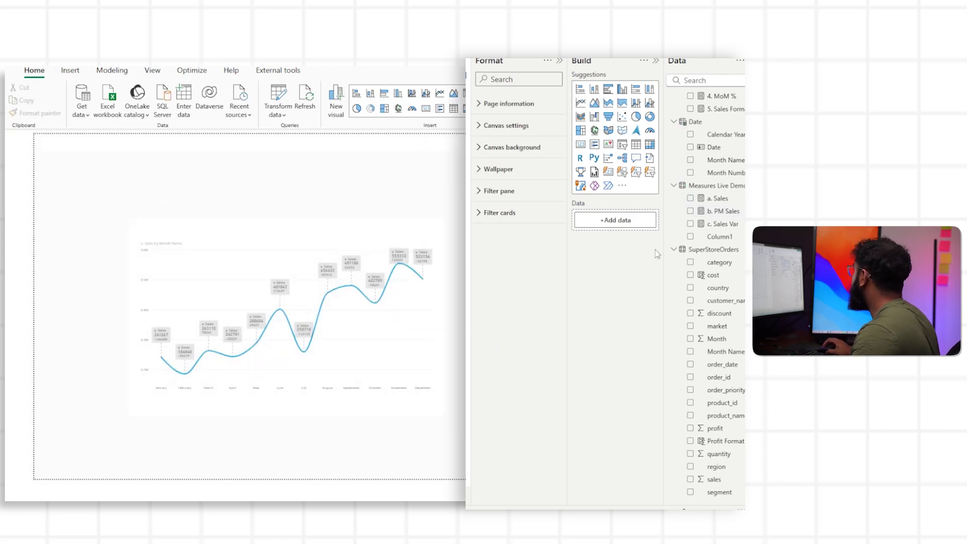
# Copy the DIVIDE expression from the formula of the 4. MoM % measure.
pyautogui.scroll(2, 720, 200)
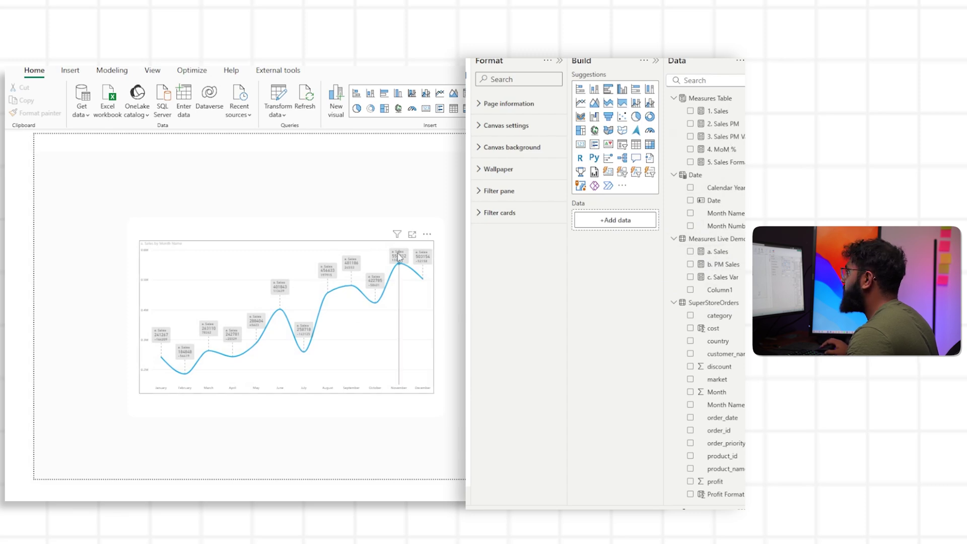
pyautogui.click(722, 149)
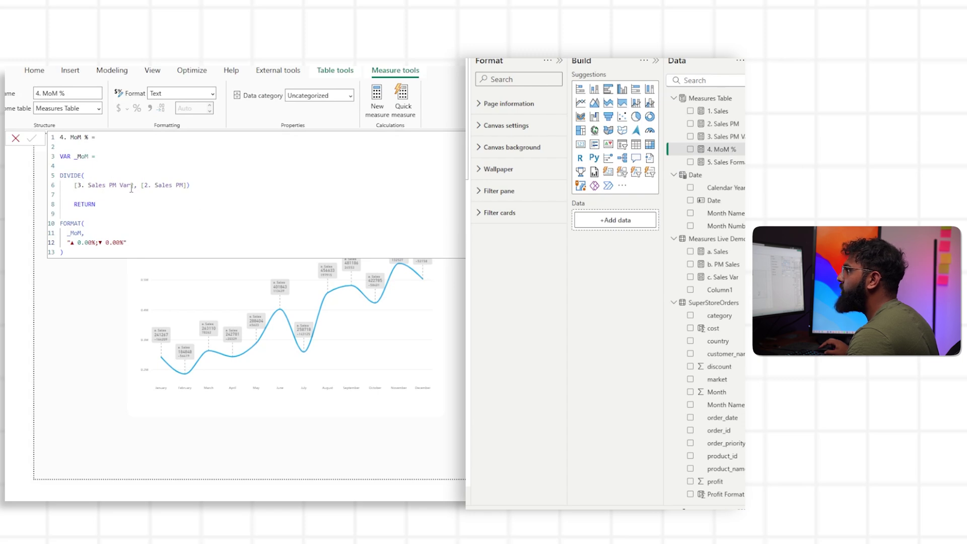
pyautogui.moveTo(192, 186); pyautogui.dragTo(59, 176)
pyautogui.hotkey('ctrl', 'c')
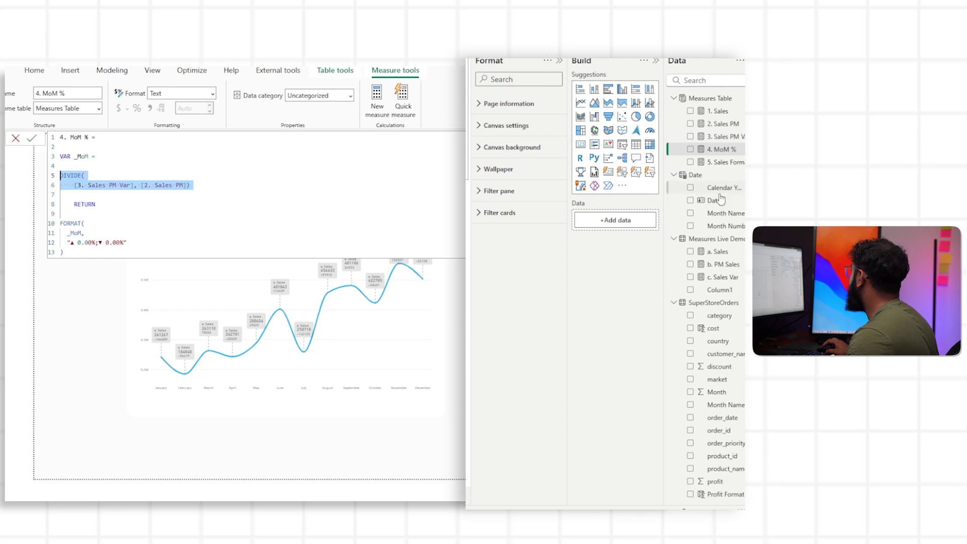
# Create a measure named Mom% that divides [3. Sales PM Var] by [2. Sales PM], using the copied expression.
pyautogui.hotkey('ctrl', 'Home')
pyautogui.click(375, 103)
pyautogui.write('MoM%')
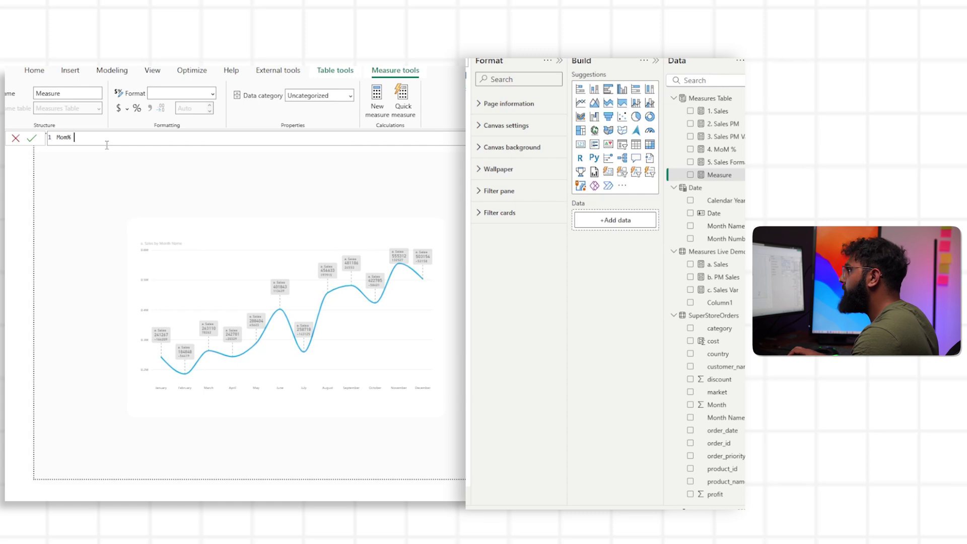
pyautogui.hotkey('ctrl', 'v')
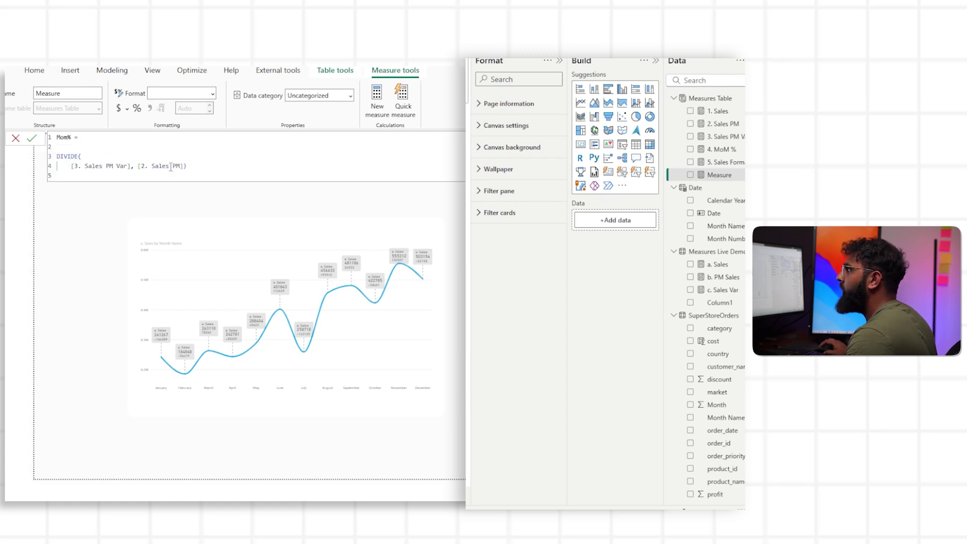
pyautogui.press('Return')
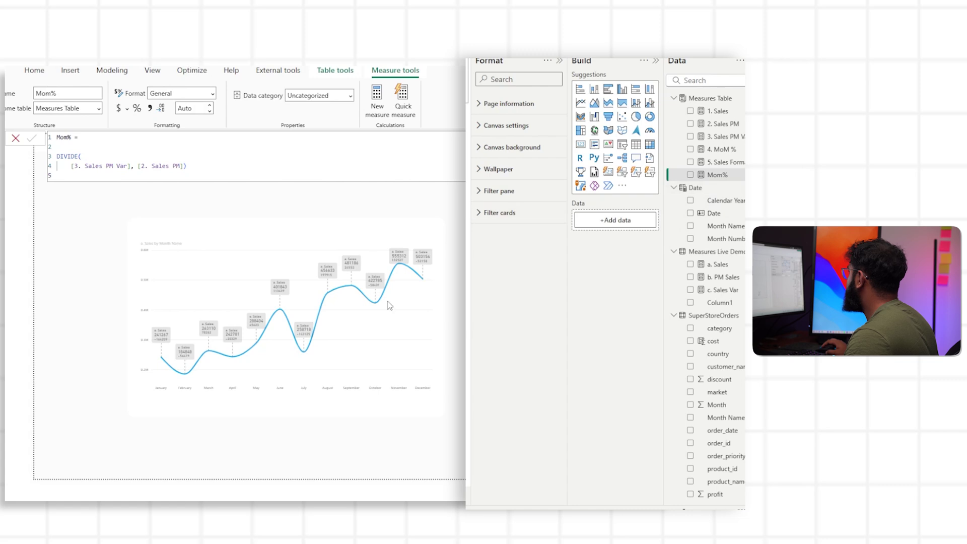
# Set the content of the chart's data label title to Custom and use the Mom% measure as its data.
pyautogui.click(416, 311)
pyautogui.scroll(-5, 512, 327)
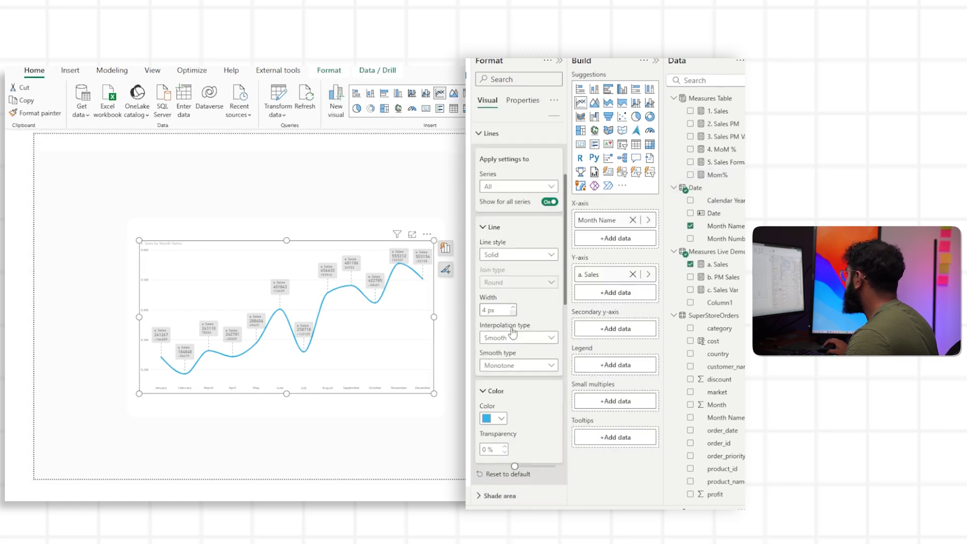
pyautogui.scroll(-6, 502, 344)
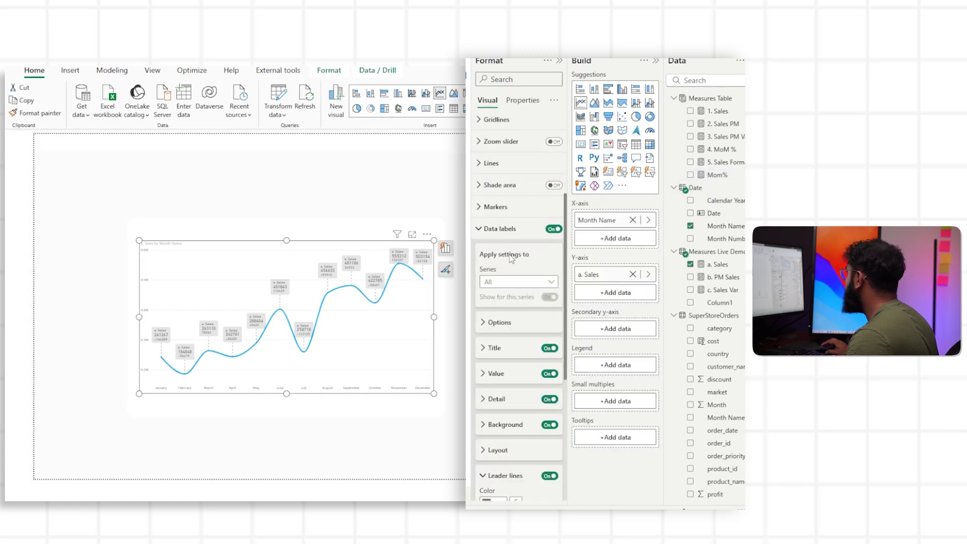
pyautogui.scroll(-3, 515, 304)
pyautogui.click(513, 216)
pyautogui.click(494, 240)
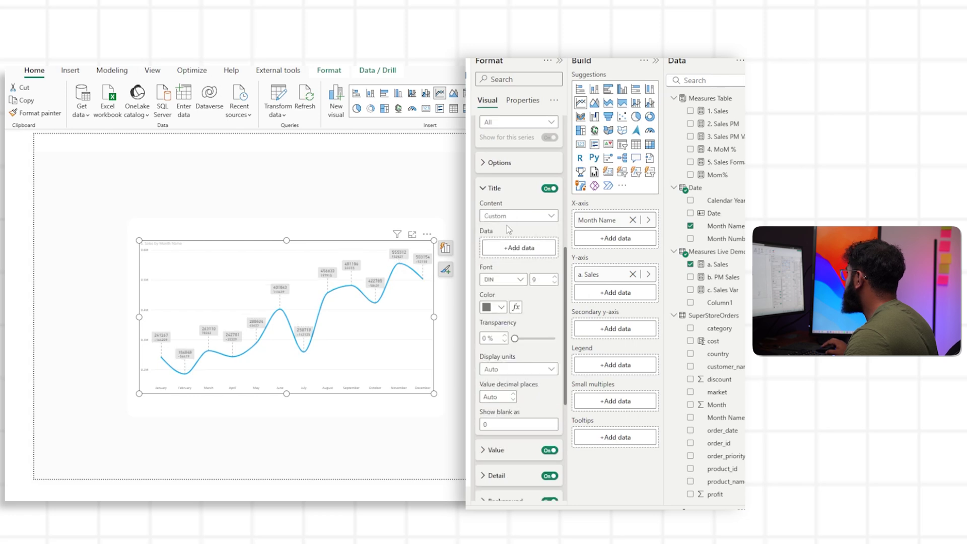
pyautogui.moveTo(716, 175); pyautogui.dragTo(539, 251)
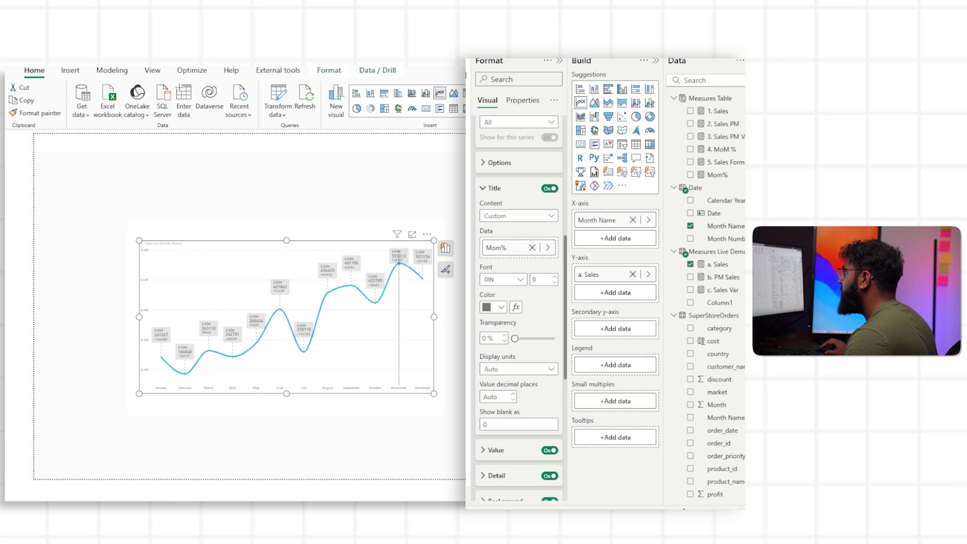
# Set the data label title's display units to None and format the Mom% measure as a percentage.
pyautogui.click(531, 370)
pyautogui.click(508, 394)
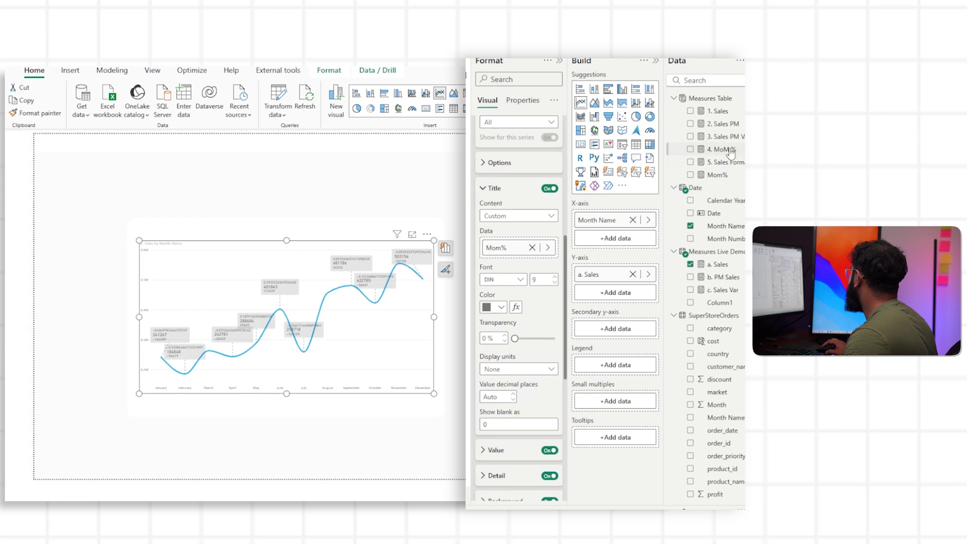
pyautogui.click(713, 174)
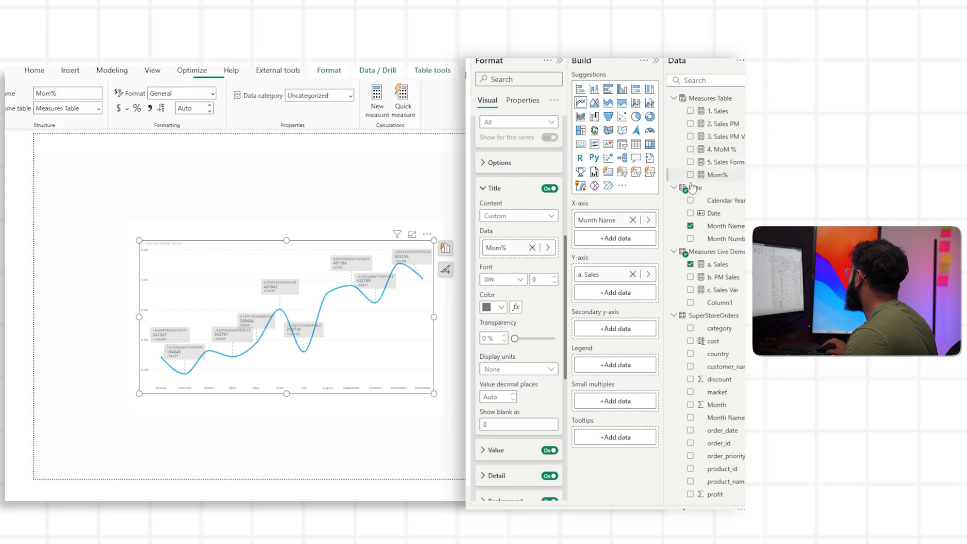
pyautogui.click(137, 109)
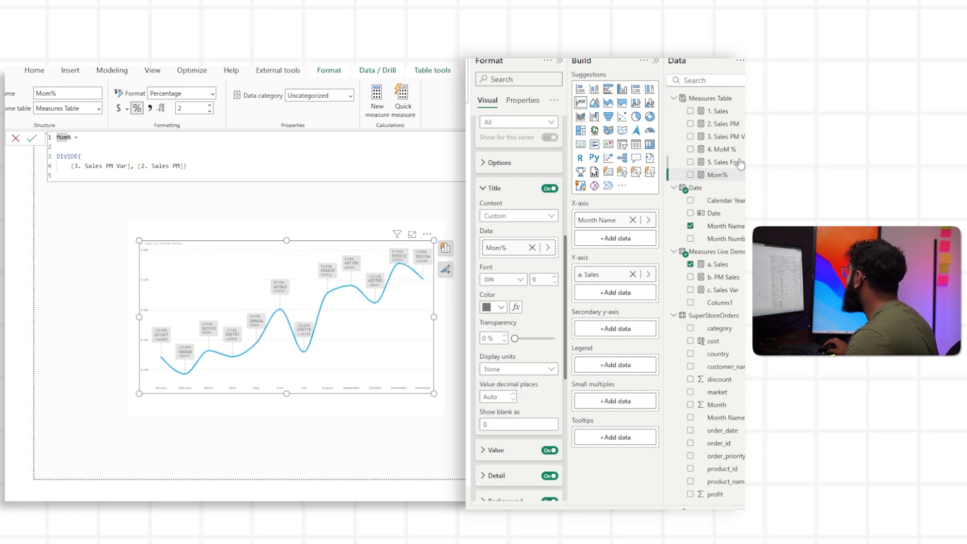
# Examine the 4. MoM % formula's up and down arrow pattern and copy its FORMAT block.
pyautogui.click(724, 151)
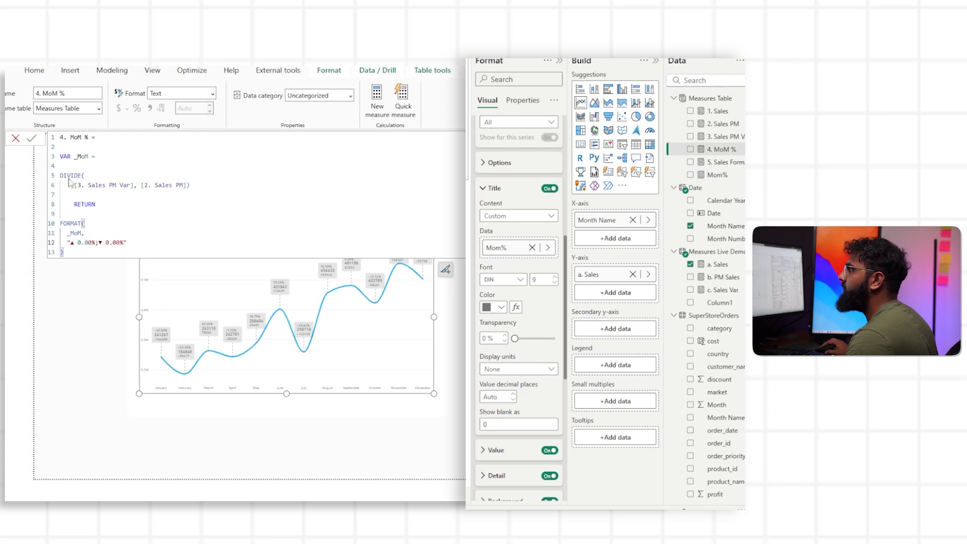
pyautogui.moveTo(72, 244); pyautogui.dragTo(132, 244)
pyautogui.click(72, 244)
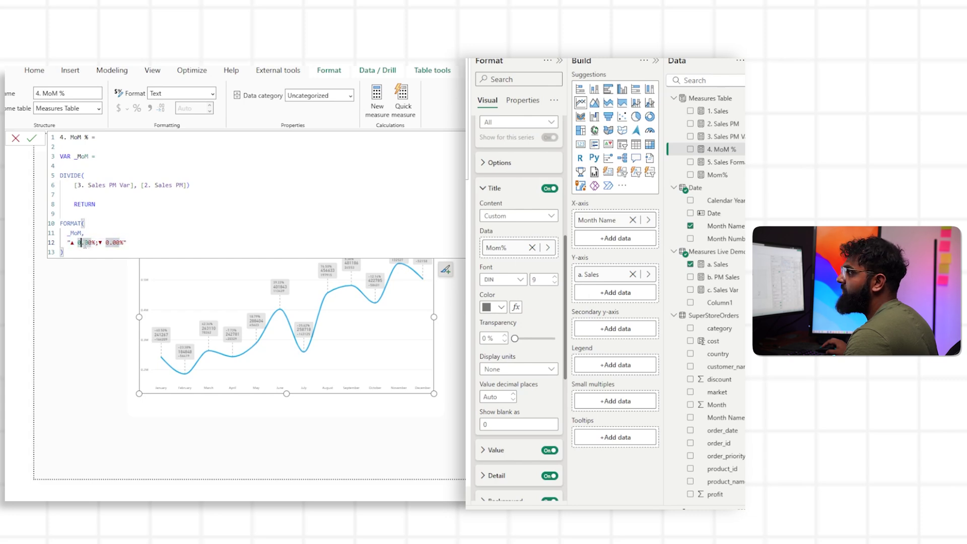
pyautogui.moveTo(71, 244); pyautogui.dragTo(95, 243)
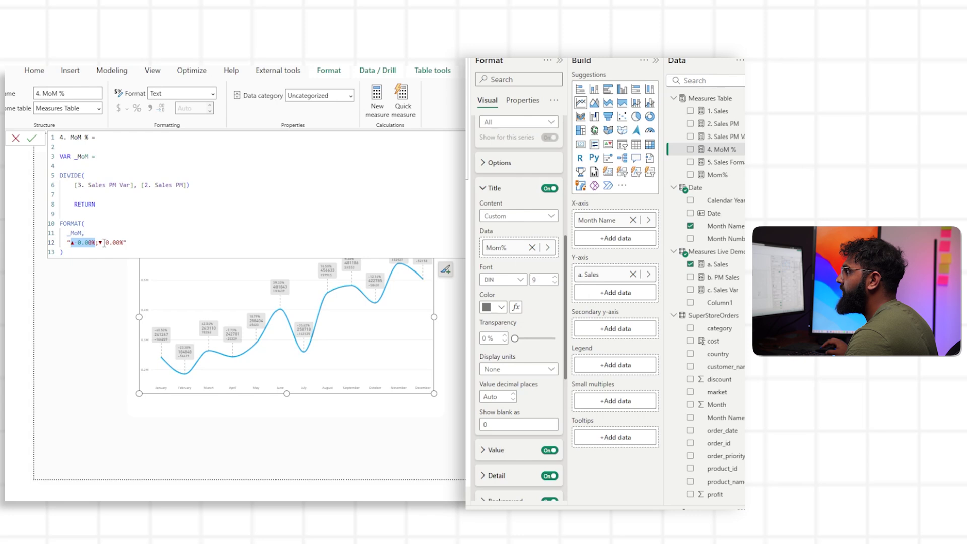
pyautogui.moveTo(98, 244); pyautogui.dragTo(155, 246)
pyautogui.moveTo(64, 252); pyautogui.dragTo(52, 223)
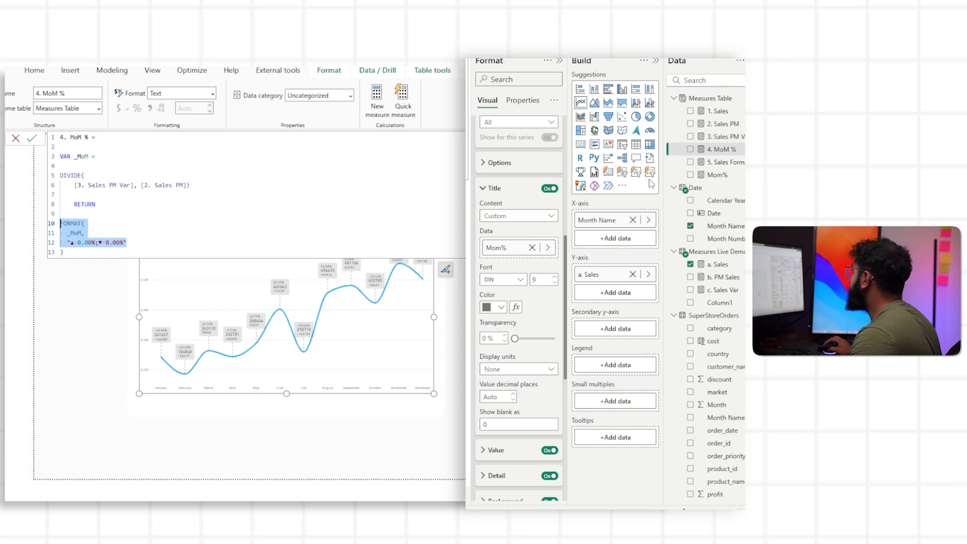
# Add the FORMAT block with _MoM and the pattern "▲ 0.00%;▼ 0.00%" below the DIVIDE expression in the Mom% measure.
pyautogui.click(717, 174)
pyautogui.hotkey('shift', 'Return')
pyautogui.hotkey('shift', 'Return')
pyautogui.write('FORMAT(     MoM,     "▲ 0.00%;▼ 0.00%"')
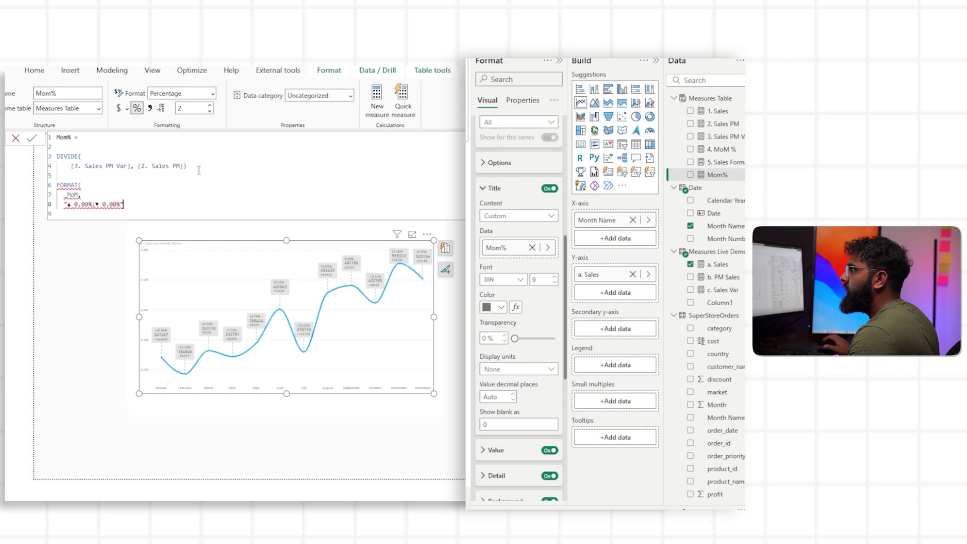
# Store the DIVIDE expression of the Mom% measure in a variable, VAR _MoM =, and insert RETURN above the FORMAT block.
pyautogui.doubleClick(60, 185)
pyautogui.press('Left')
pyautogui.hotkey('shift', 'Return')
pyautogui.hotkey('shift', 'Return')
pyautogui.press('Up')
pyautogui.press('Up')
pyautogui.write('RE')
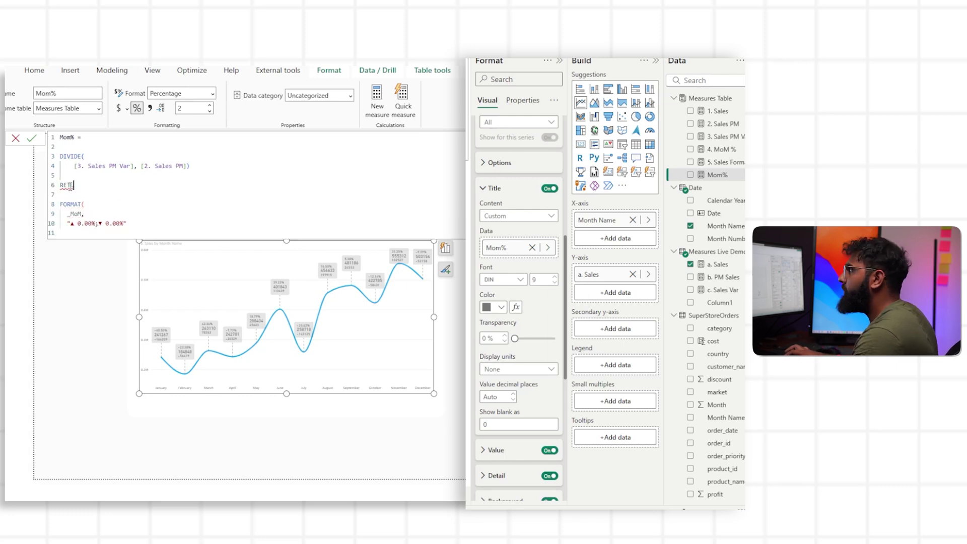
pyautogui.click(61, 157)
pyautogui.write('VAR Mo')
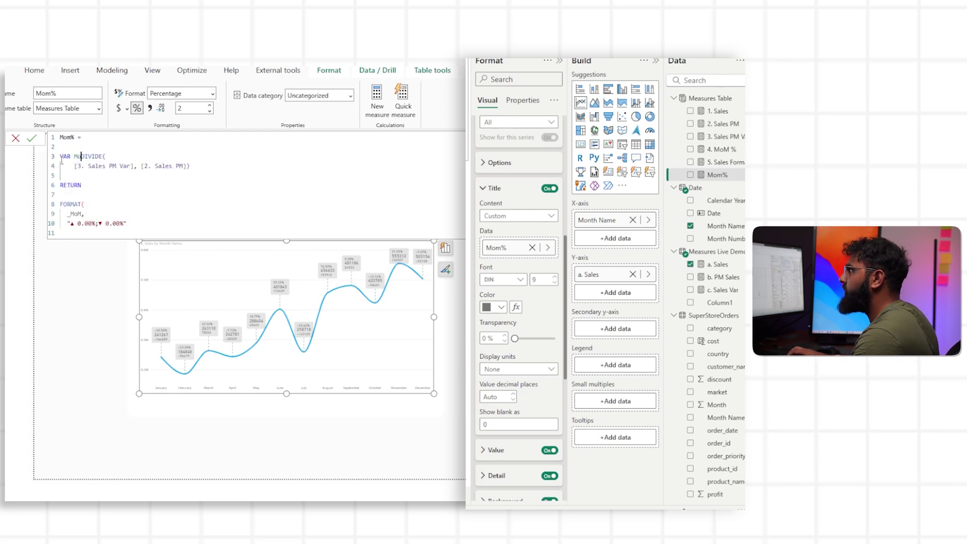
pyautogui.press('BackSpace')
pyautogui.write('_Momm')
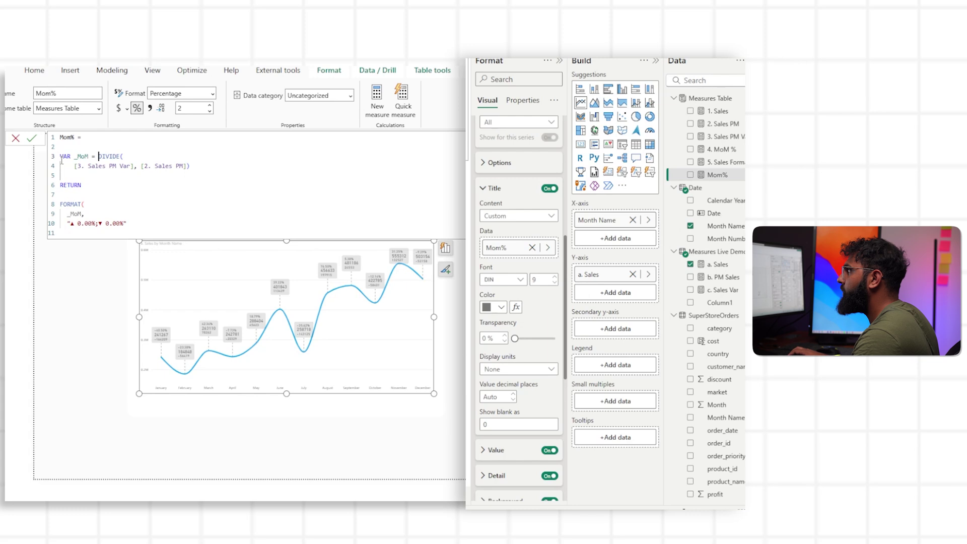
pyautogui.click(81, 166)
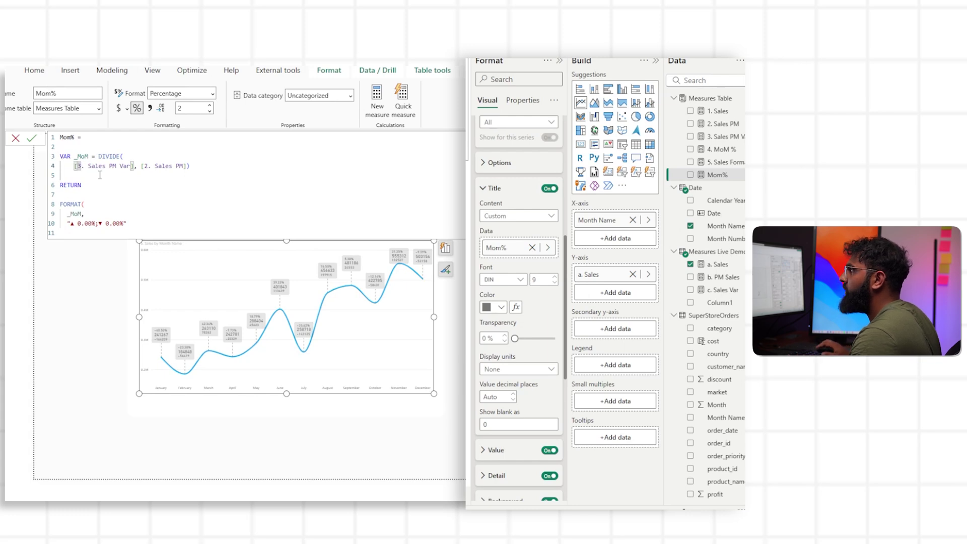
pyautogui.press('BackSpace')
pyautogui.write('a')
pyautogui.press('Tab')
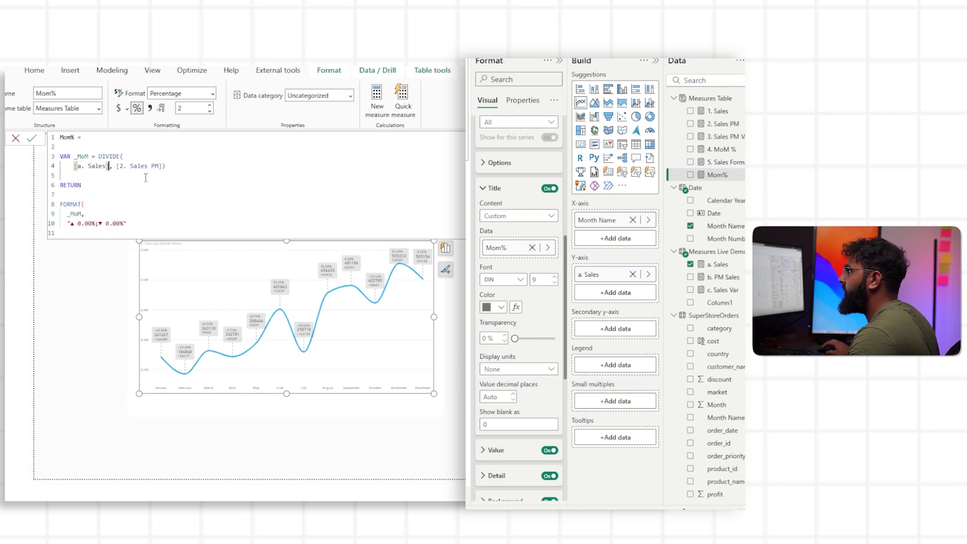
pyautogui.hotkey('ctrl', 'z')
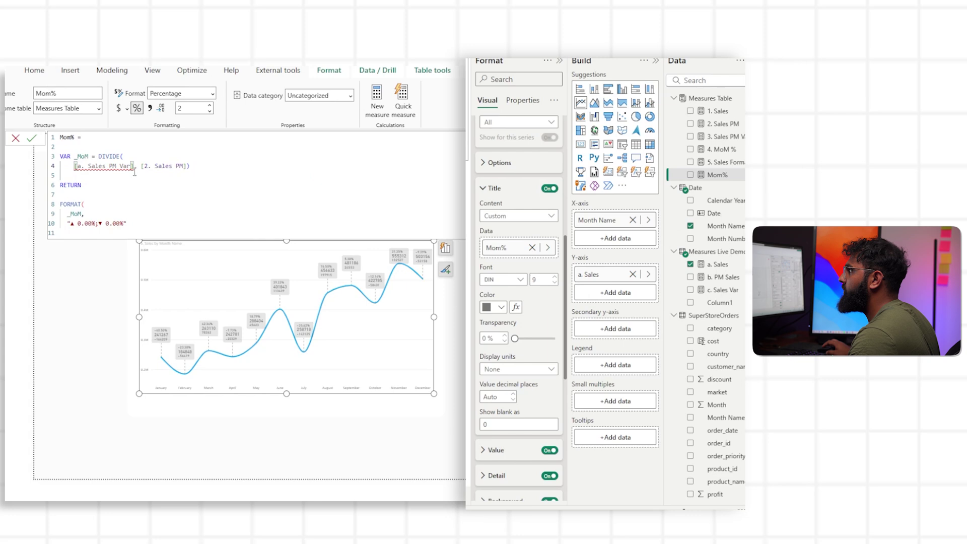
# Replace the DIVIDE arguments in the Mom% measure with [c. Sales Var] as numerator and [b. PM Sales] as denominator.
pyautogui.hotkey('ctrl', 'shift', 'Right')
pyautogui.hotkey('ctrl', 'shift', 'Right')
pyautogui.hotkey('ctrl', 'shift', 'Right')
pyautogui.hotkey('ctrl', 'shift', 'Right')
pyautogui.press('BackSpace')
pyautogui.press('BackSpace')
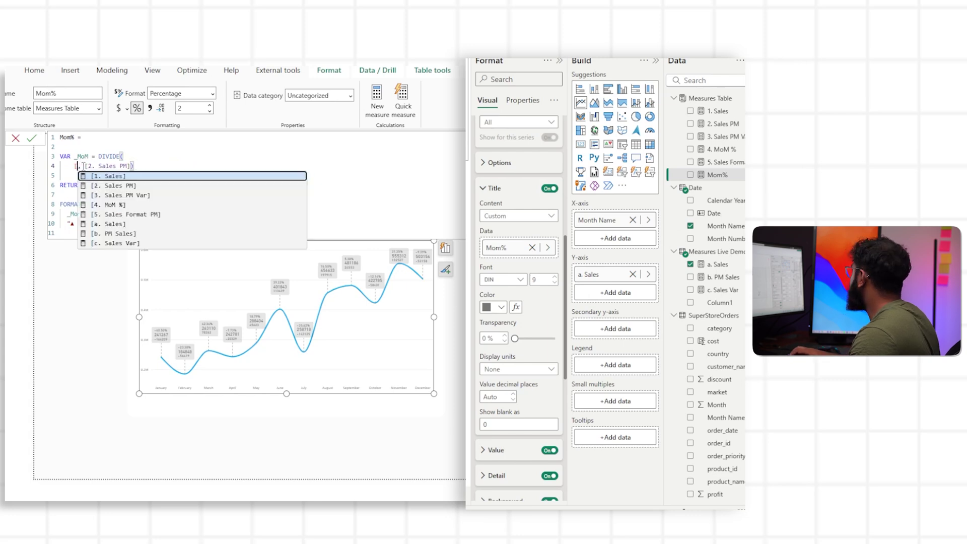
pyautogui.write('c')
pyautogui.press('Tab')
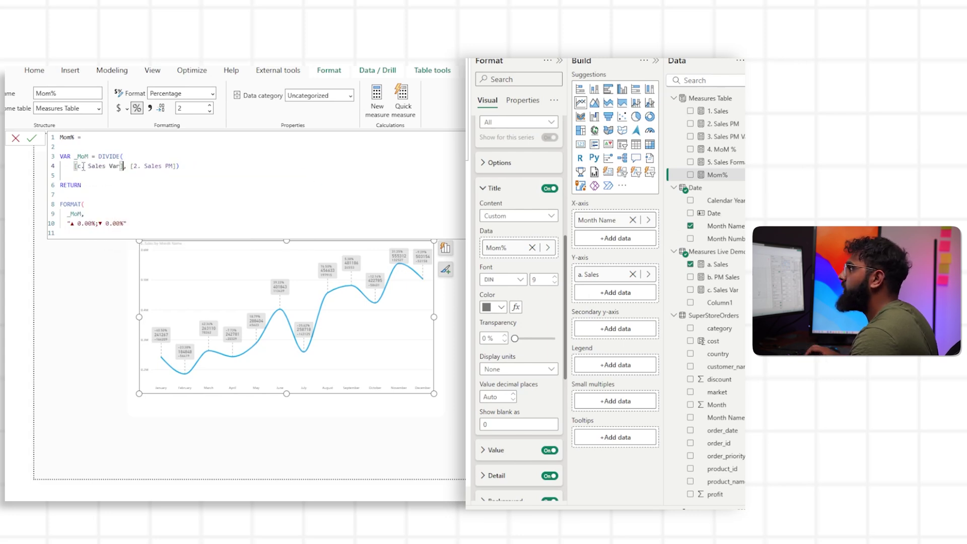
pyautogui.click(139, 166)
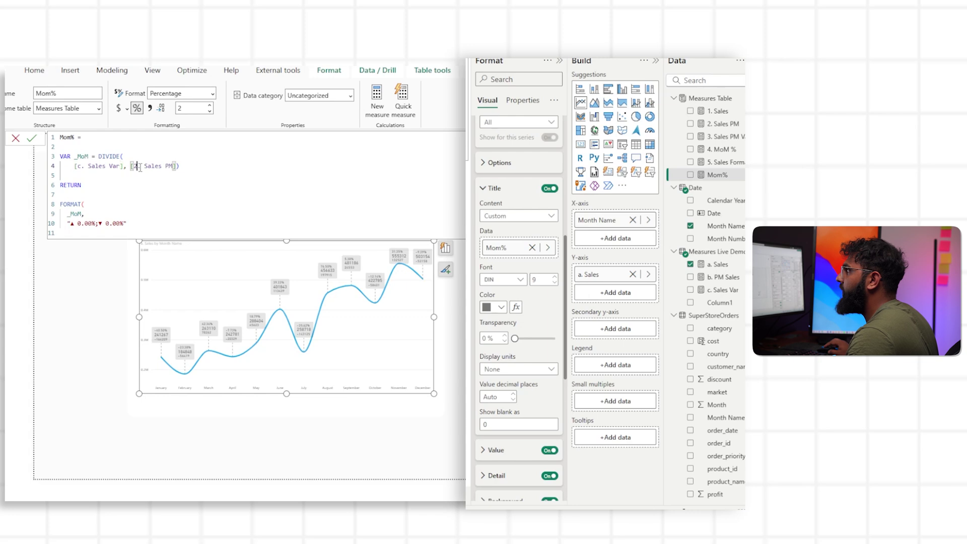
pyautogui.press('BackSpace')
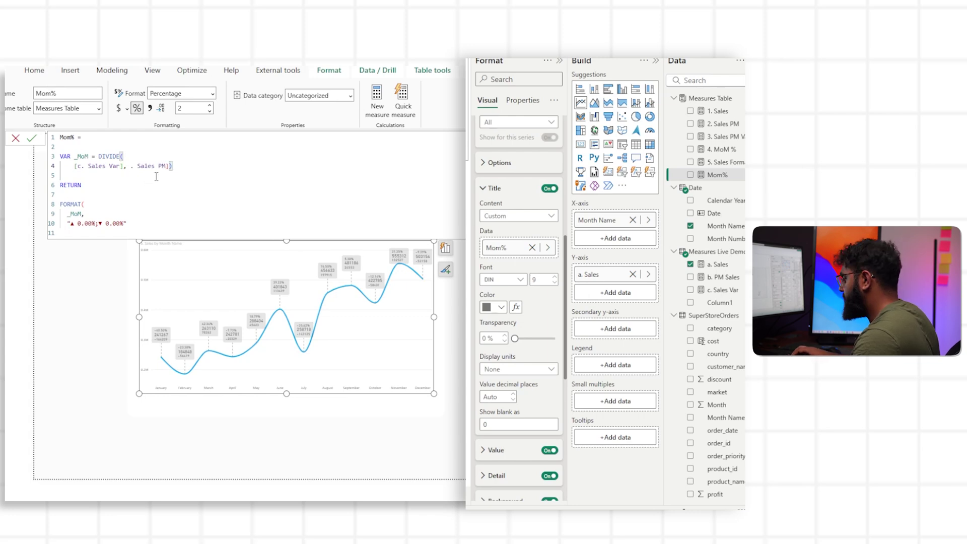
pyautogui.write('b')
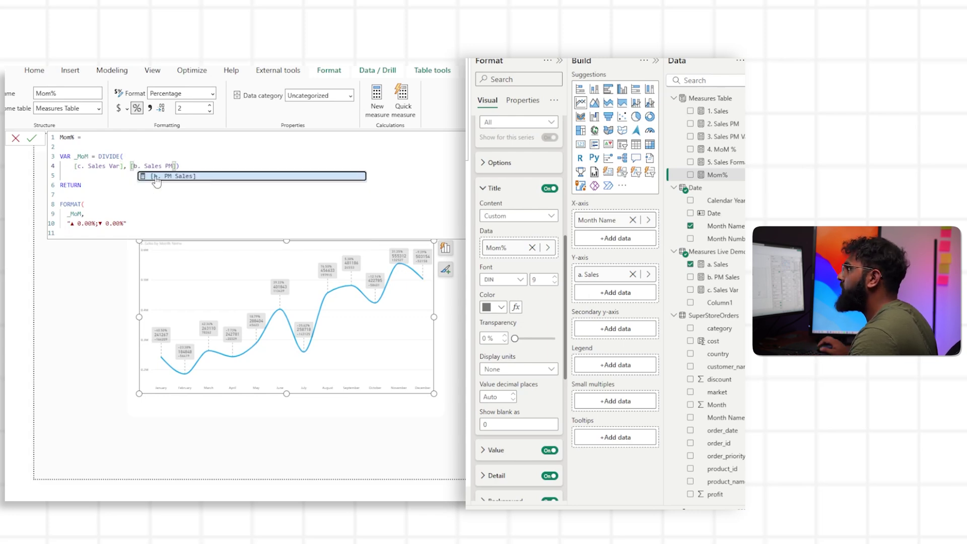
pyautogui.click(156, 176)
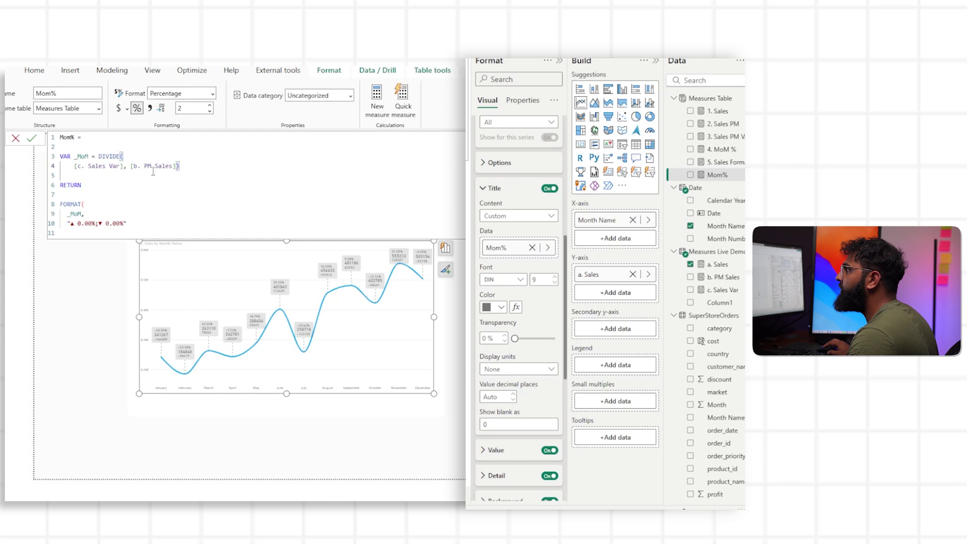
# Complete the FORMAT function with a closing parenthesis, commit the measure and set its home table to Measures Live Demo.
pyautogui.click(110, 190)
pyautogui.click(101, 233)
pyautogui.write(')')
pyautogui.press('Return')
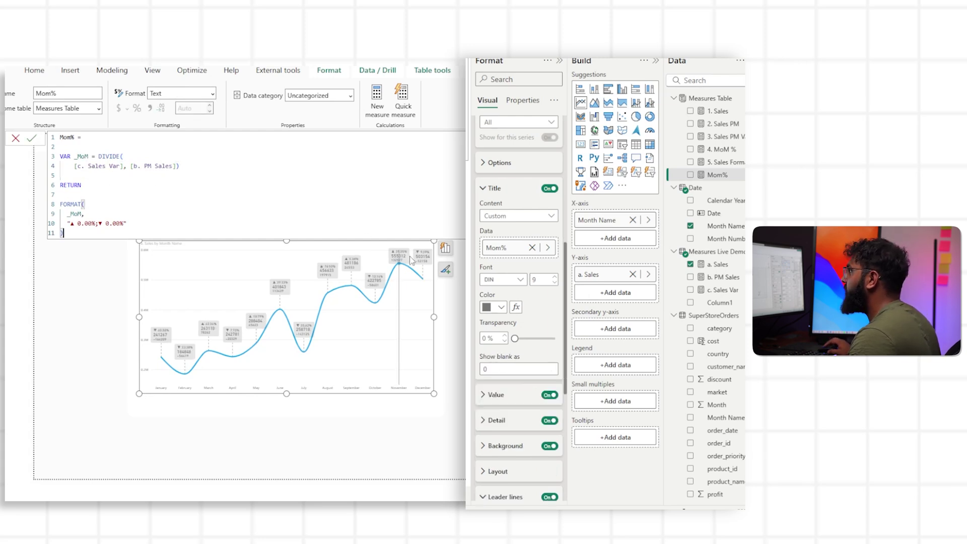
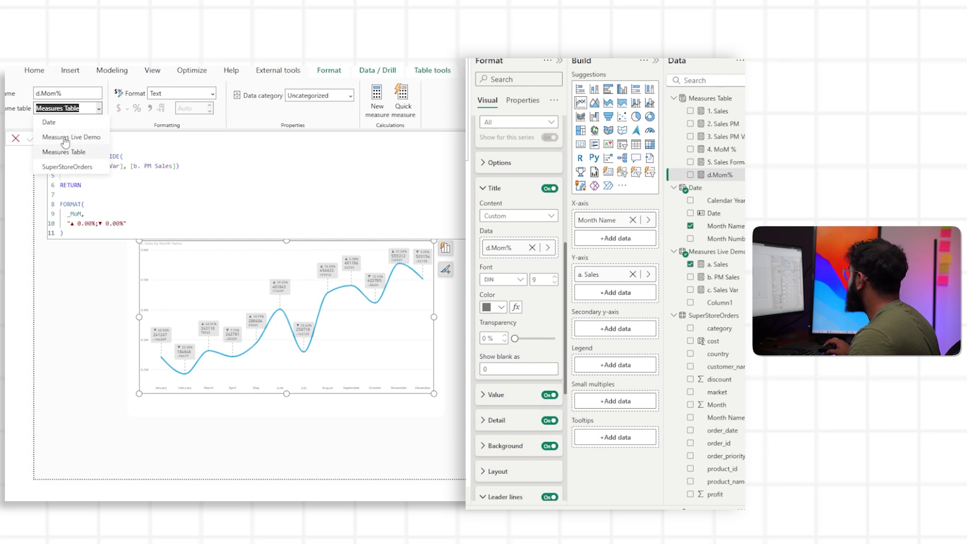
pyautogui.click(64, 139)
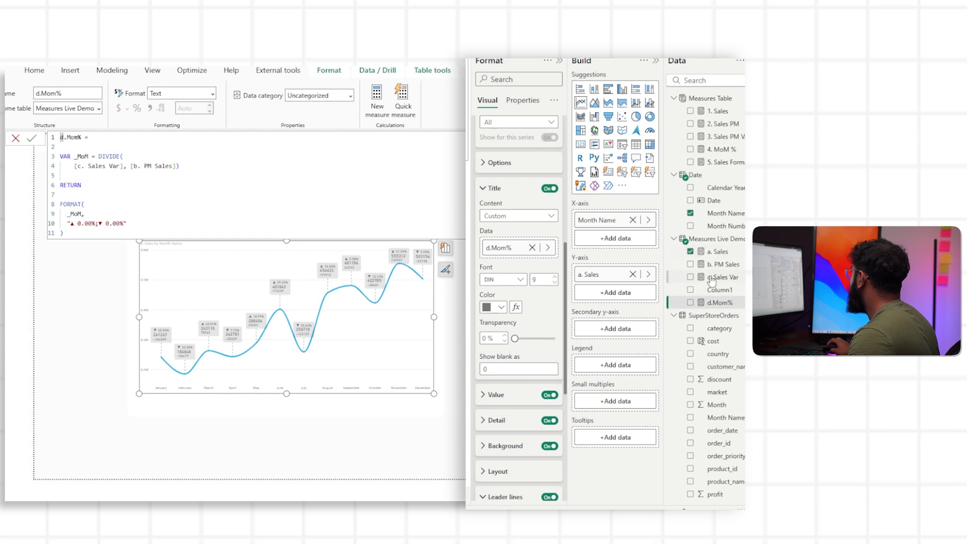
# Create a new measure named "e. MoM format" in the Measures Live Demo table.
pyautogui.click(379, 106)
pyautogui.hotkey('ctrl', 'a')
pyautogui.press('BackSpace')
pyautogui.write('MoM format')
pyautogui.press('Home')
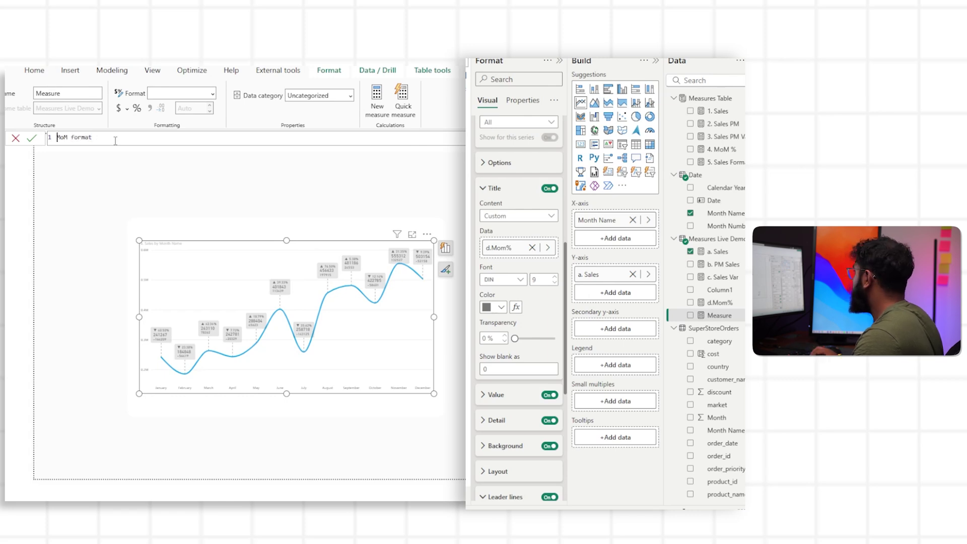
pyautogui.write('e.')
pyautogui.press('End')
pyautogui.write('=')
# Define the e. MoM format measure as IF([c. Sales Var] < 0, "Red", "Green") and commit it.
pyautogui.hotkey('shift', 'Return')
pyautogui.hotkey('shift', 'Return')
pyautogui.write('IF(')
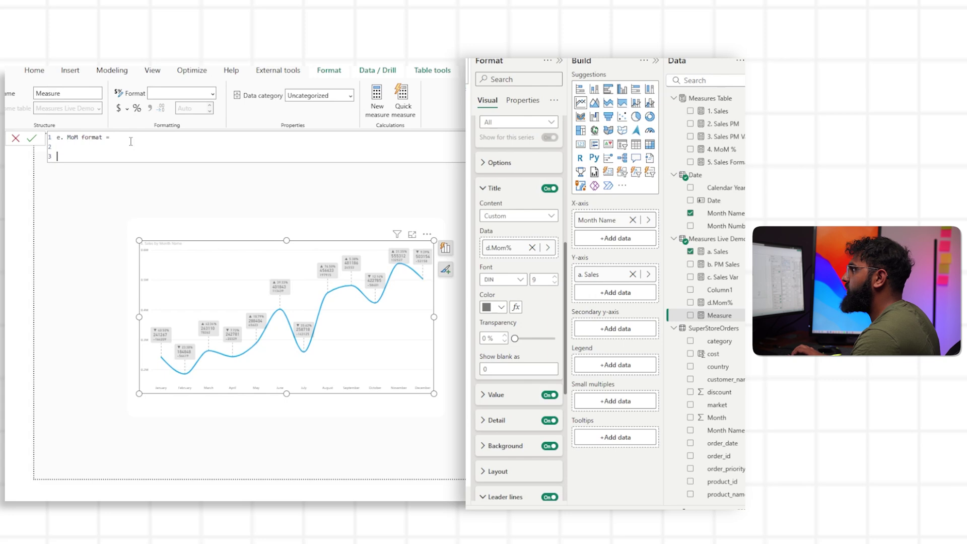
pyautogui.hotkey('shift', 'Return')
pyautogui.write('[3. Sales PM Var] < 0, "Red", "Green")')
pyautogui.moveTo(129, 167); pyautogui.dragTo(104, 166)
pyautogui.press('BackSpace')
pyautogui.press('BackSpace')
pyautogui.press('BackSpace')
pyautogui.press('BackSpace')
pyautogui.press('BackSpace')
pyautogui.press('BackSpace')
pyautogui.press('BackSpace')
pyautogui.press('BackSpace')
pyautogui.press('BackSpace')
pyautogui.press('BackSpace')
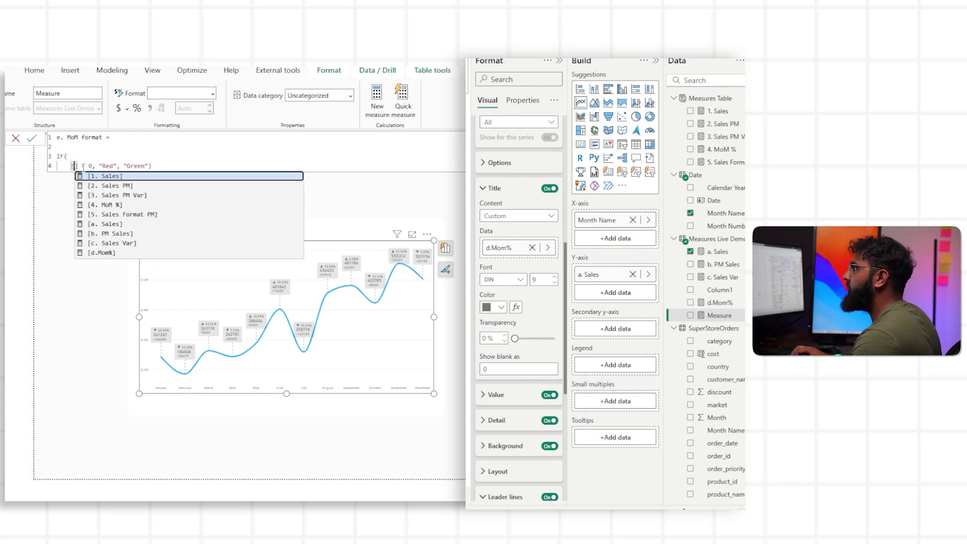
pyautogui.write('c')
pyautogui.press('Tab')
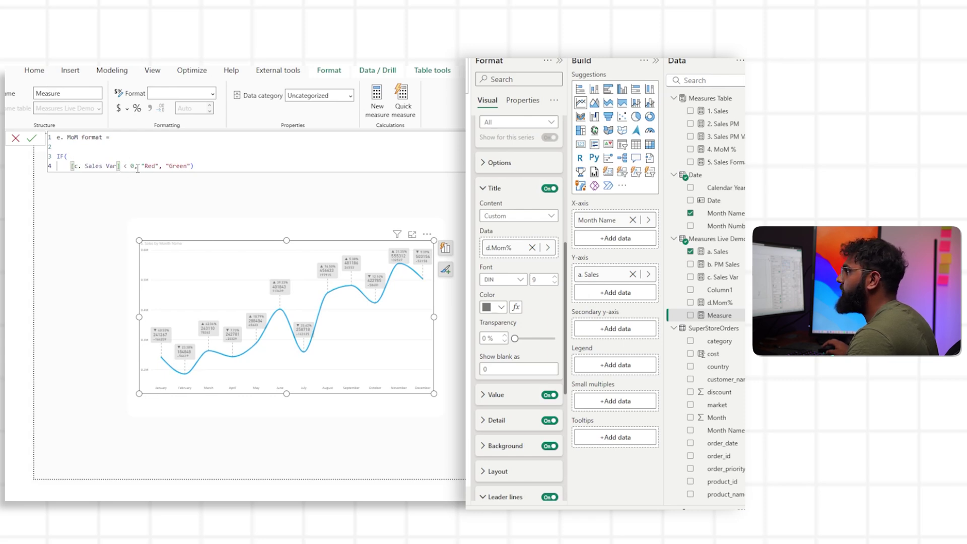
pyautogui.press('Return')
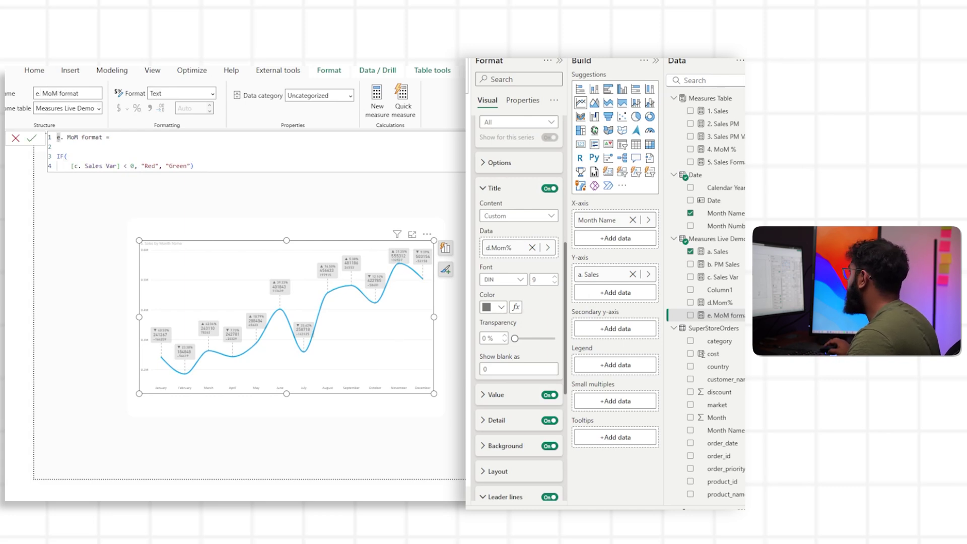
# Apply conditional formatting to the data label title's color using the Field value style based on the e. MoM format measure.
pyautogui.click(516, 308)
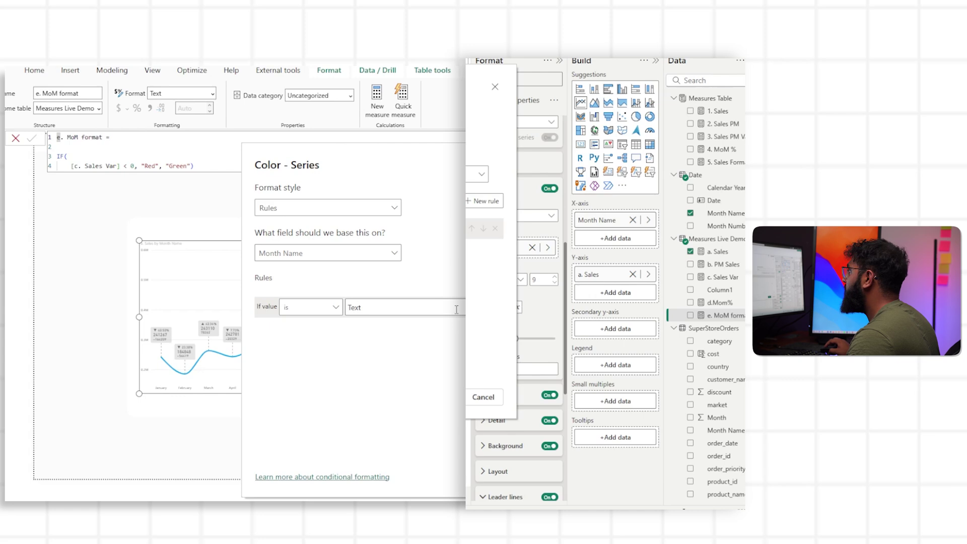
pyautogui.click(345, 216)
pyautogui.click(282, 257)
pyautogui.click(328, 253)
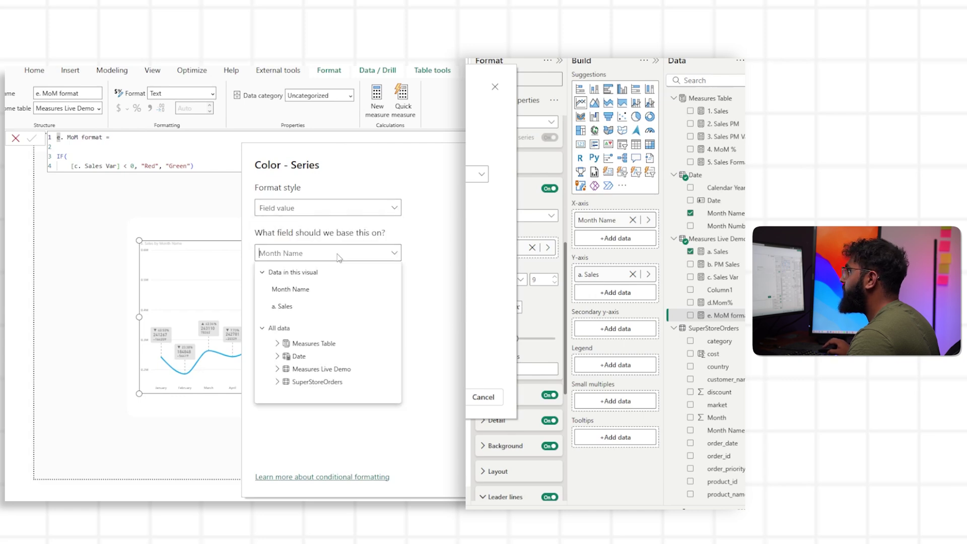
pyautogui.click(262, 272)
pyautogui.click(277, 335)
pyautogui.scroll(-2, 335, 340)
pyautogui.click(334, 346)
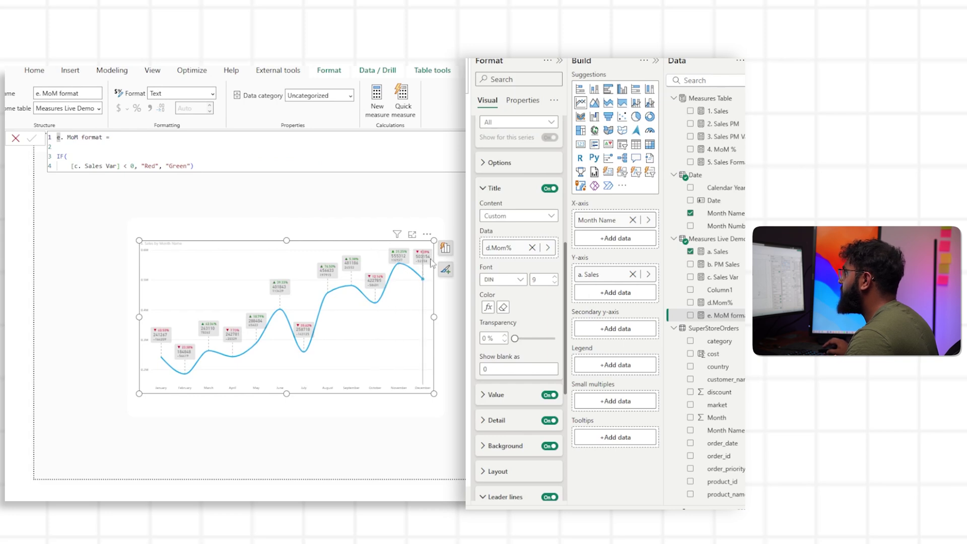
# Select the line chart and format the a. Sales measure as Currency.
pyautogui.moveTo(725, 284); pyautogui.dragTo(560, 313)
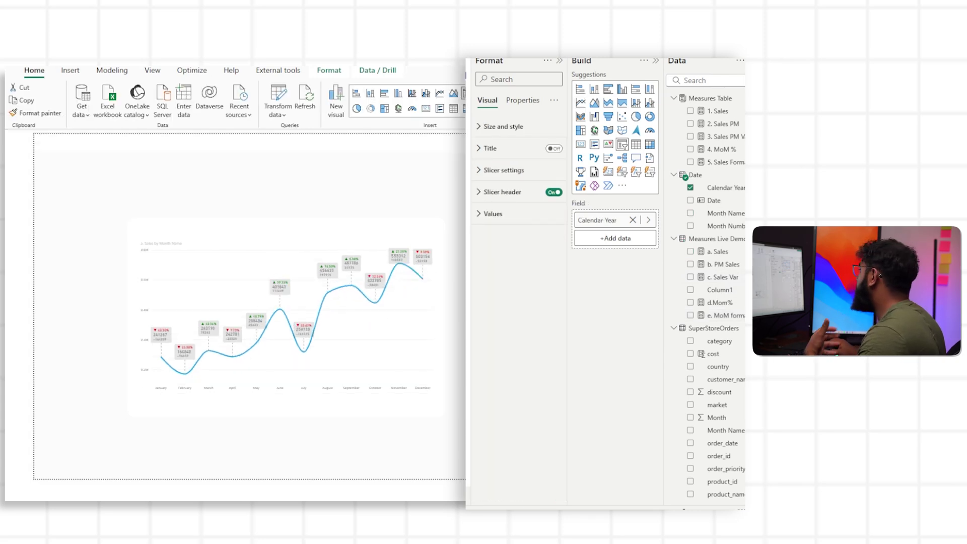
pyautogui.click(402, 280)
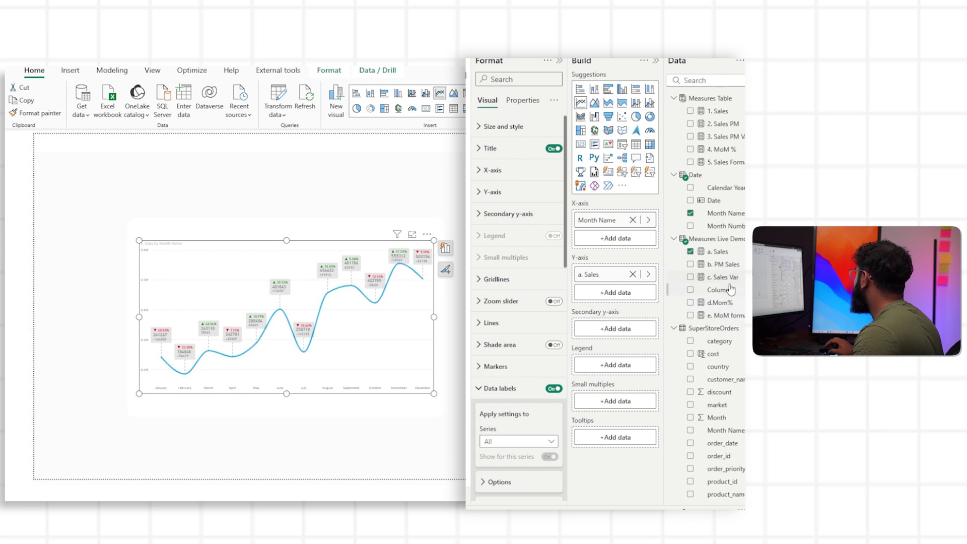
pyautogui.click(721, 253)
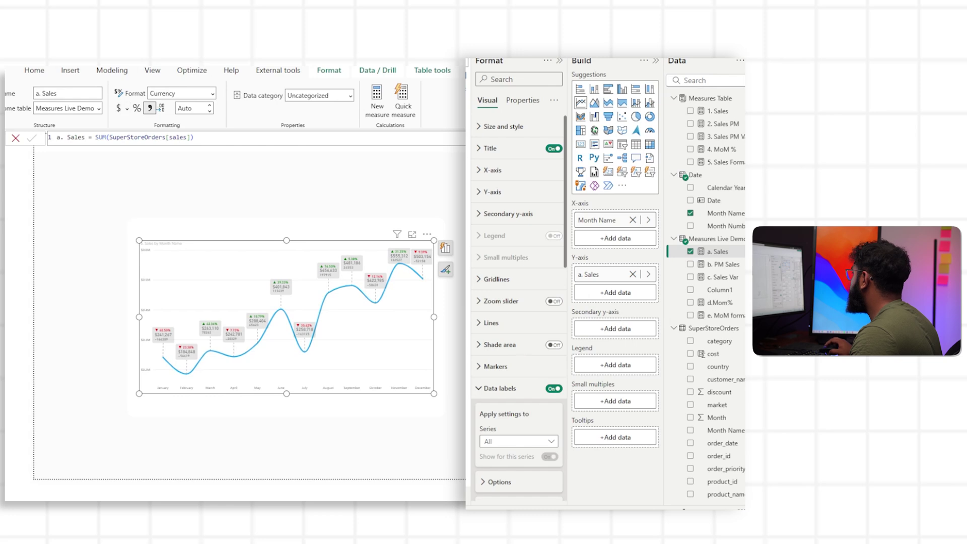
# Open the Detail settings of the line chart's data labels.
pyautogui.click(529, 388)
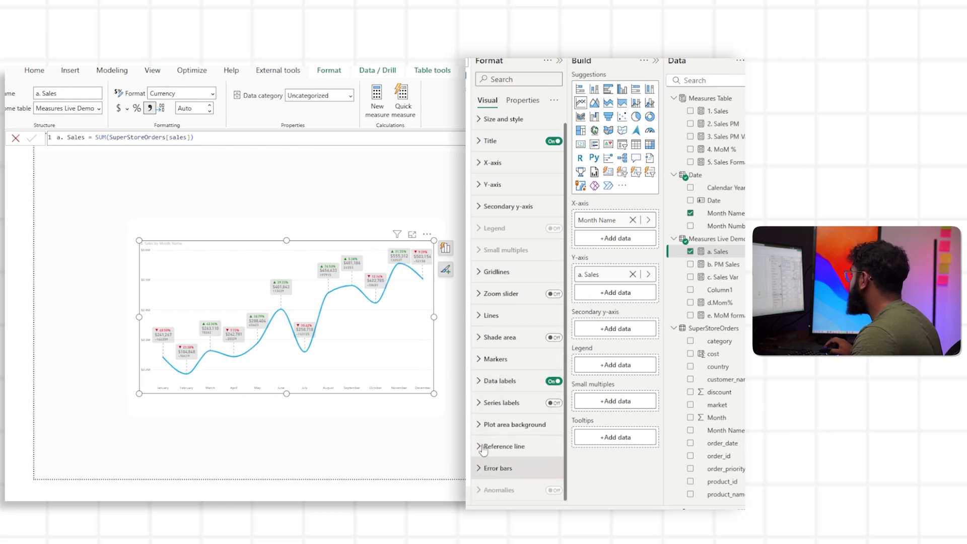
pyautogui.click(507, 384)
pyautogui.scroll(-5, 507, 383)
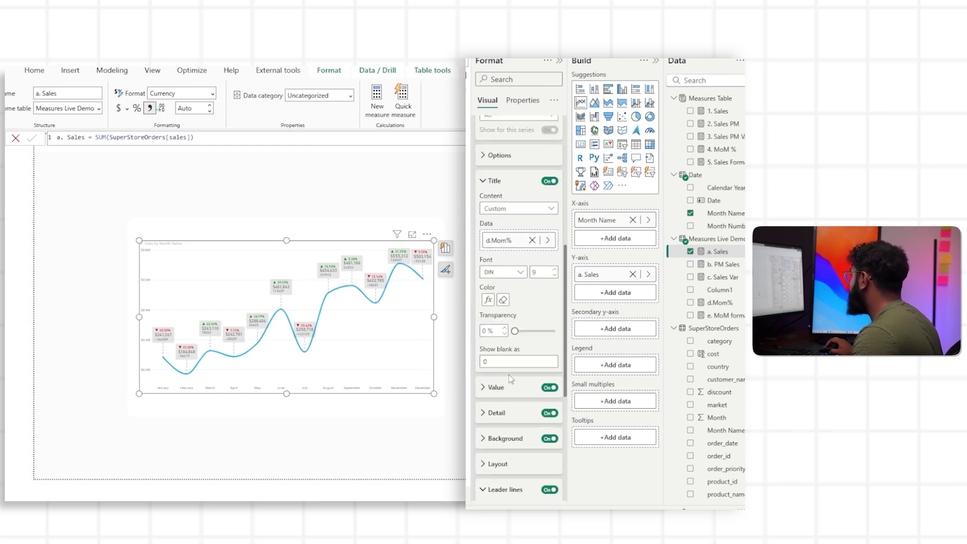
pyautogui.click(488, 313)
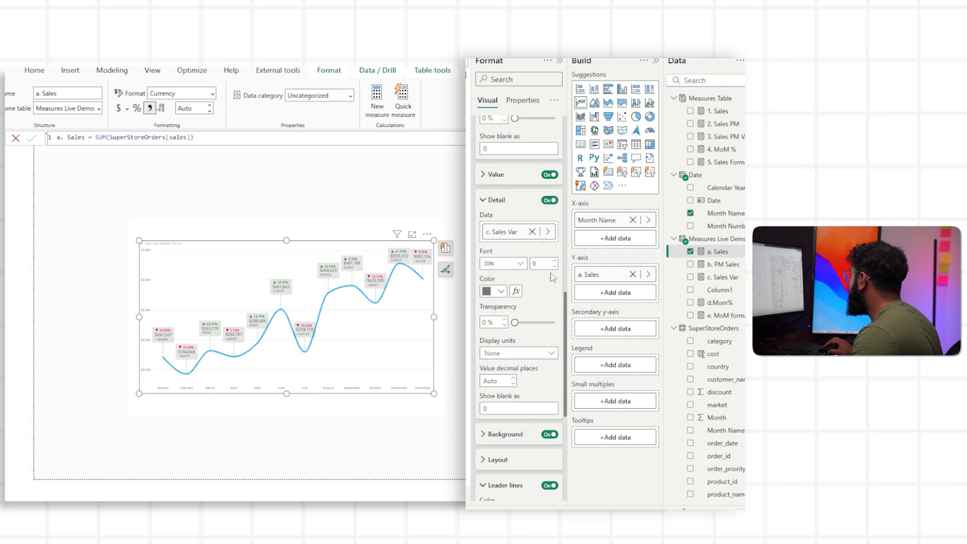